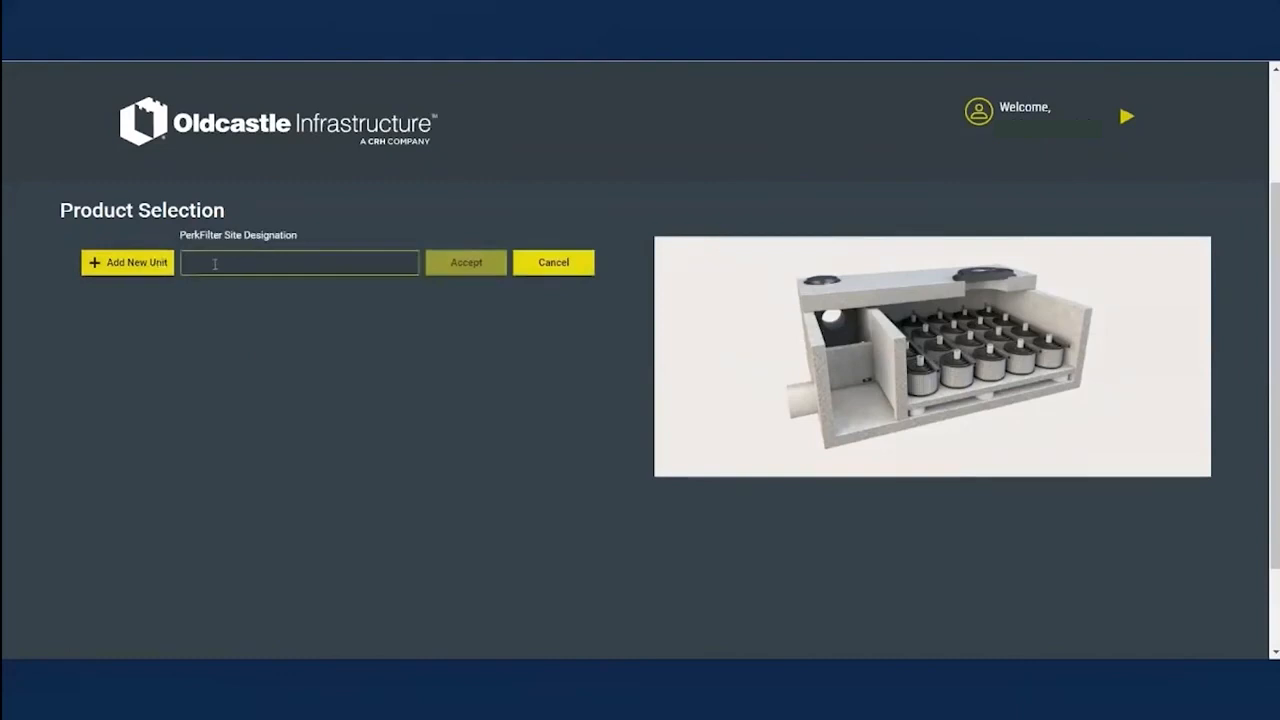
Add a PerkFilter unit with the site designation PF 1 and check the list of units
{"action": "type", "text": "PF 1"}
{"action": "left_click", "coordinate": [467, 263]}
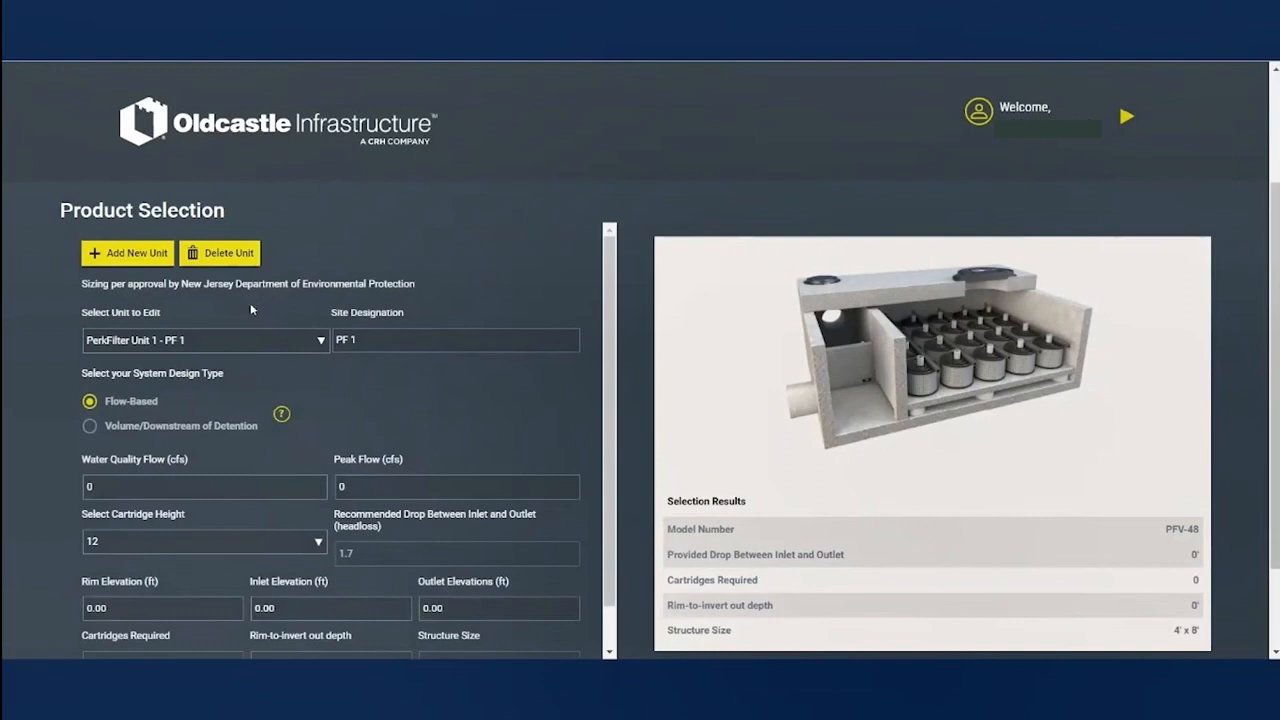
{"action": "left_click", "coordinate": [228, 343]}
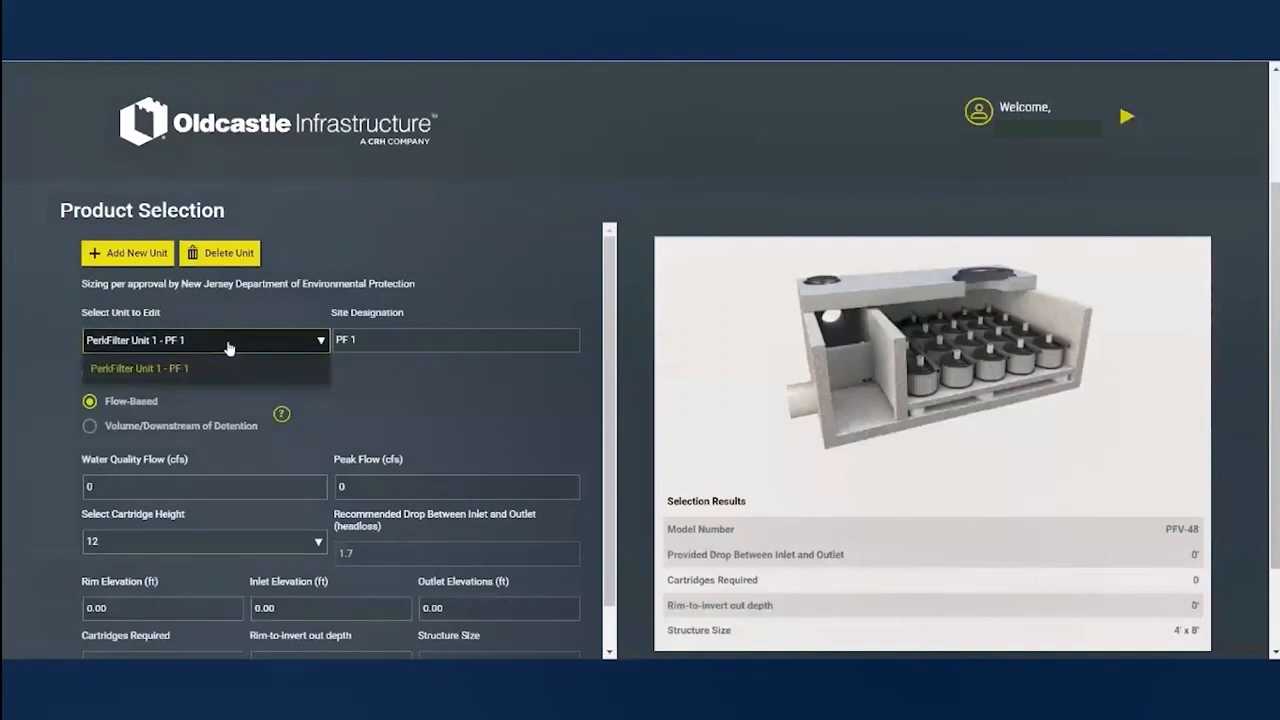
{"action": "left_click", "coordinate": [229, 347]}
Add a second PerkFilter unit with the site designation PF 2
{"action": "left_click", "coordinate": [138, 258]}
{"action": "left_click", "coordinate": [227, 264]}
{"action": "type", "text": "PF 2"}
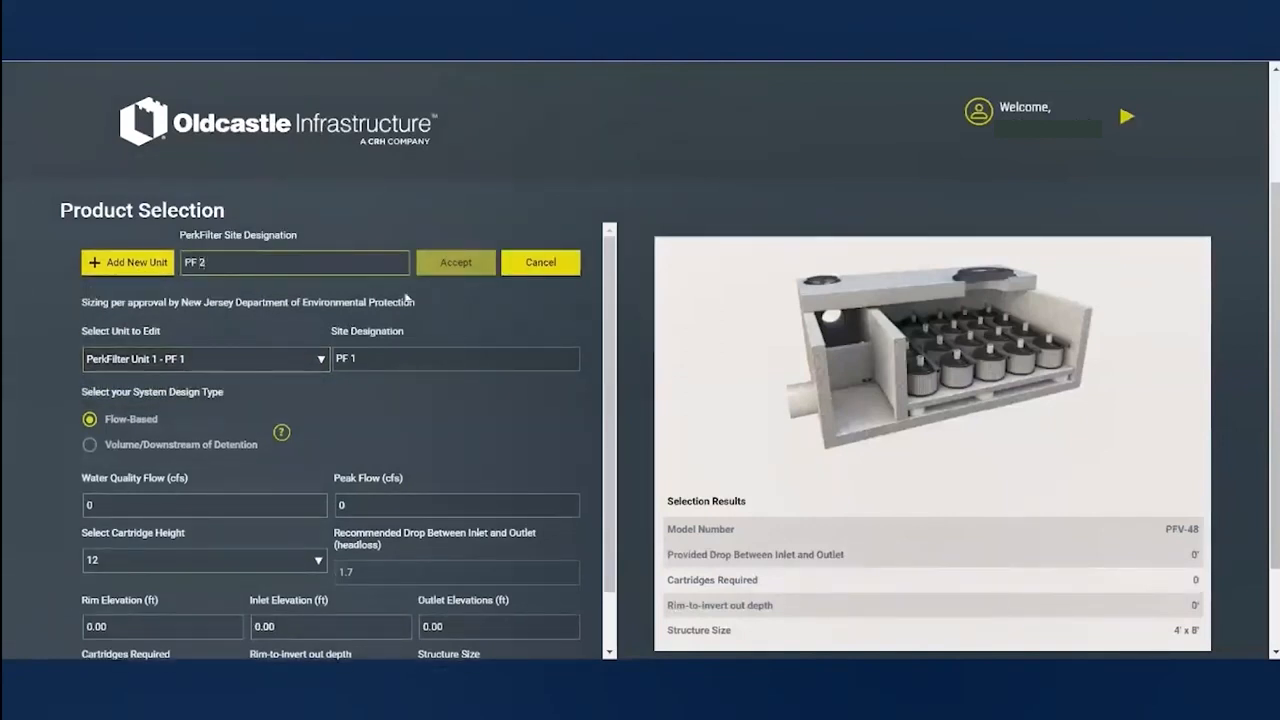
{"action": "left_click", "coordinate": [446, 264]}
Add a third PerkFilter unit with the site designation PF 3
{"action": "left_click", "coordinate": [140, 263]}
{"action": "left_click", "coordinate": [241, 261]}
{"action": "type", "text": "PF 3"}
{"action": "left_click", "coordinate": [446, 266]}
Delete the PF 3 unit and keep PerkFilter Unit 1 - PF 1 selected for editing
{"action": "left_click", "coordinate": [196, 338]}
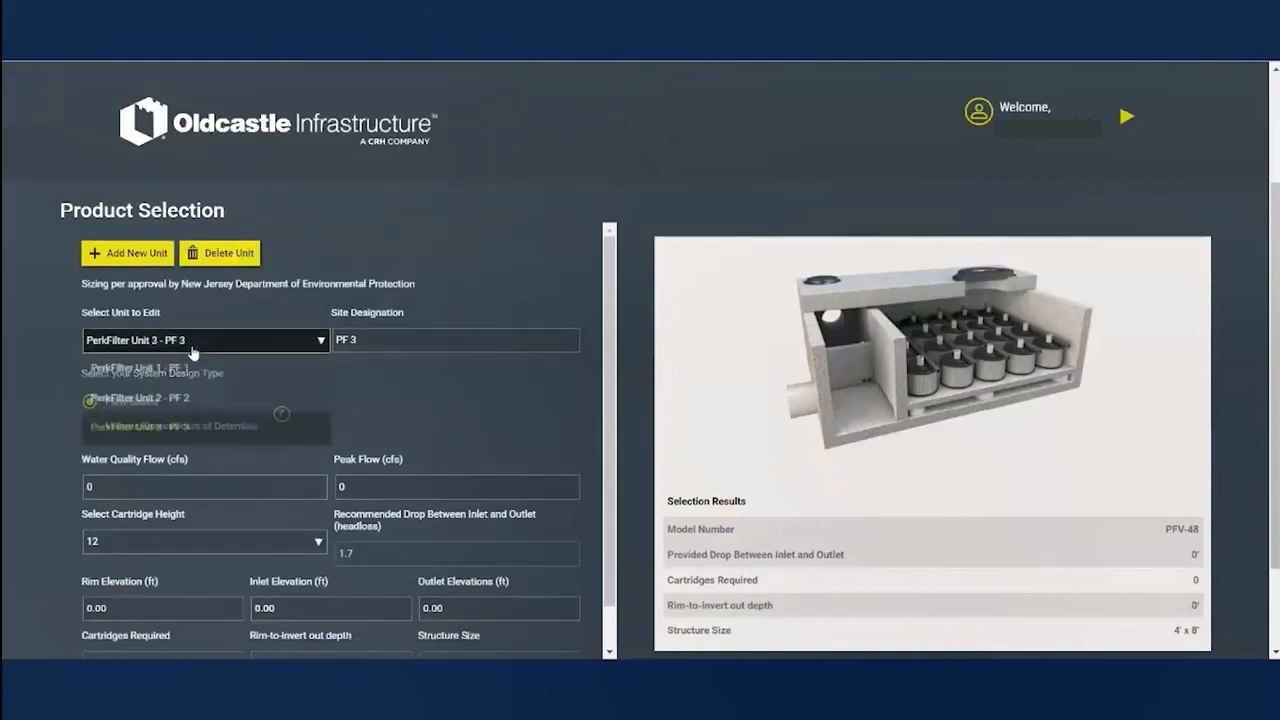
{"action": "left_click", "coordinate": [140, 368]}
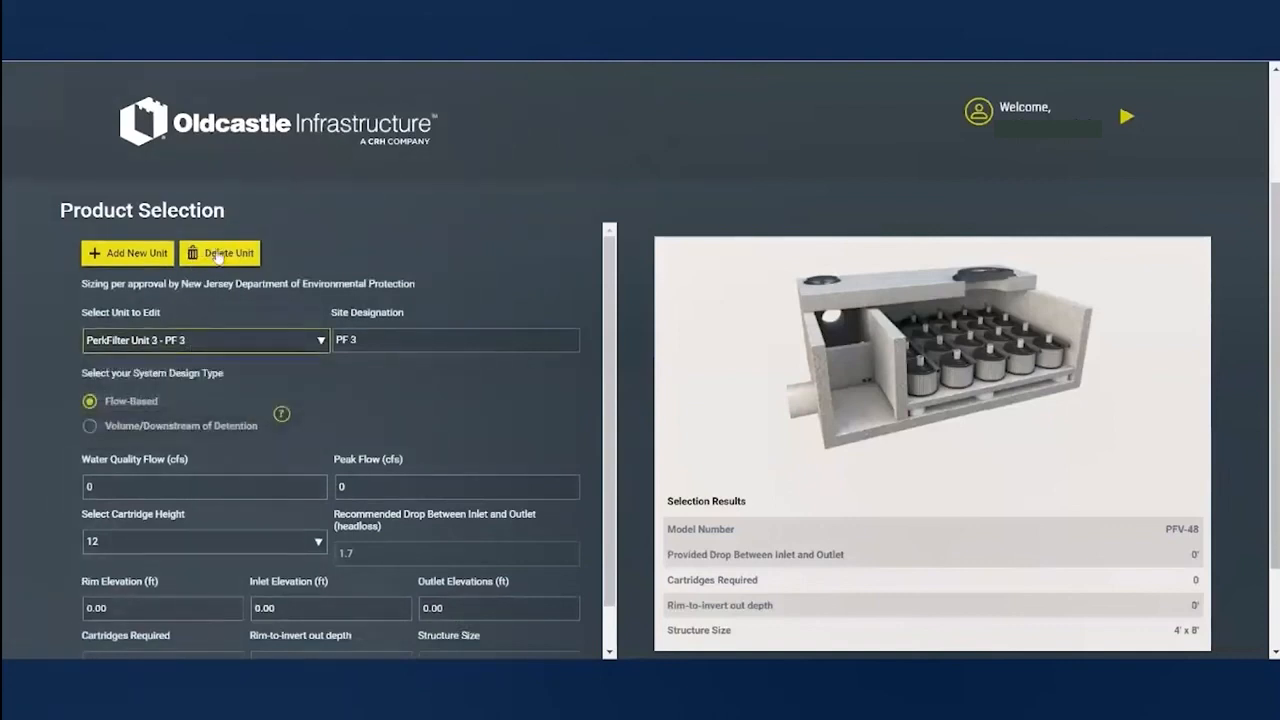
{"action": "left_click", "coordinate": [205, 340]}
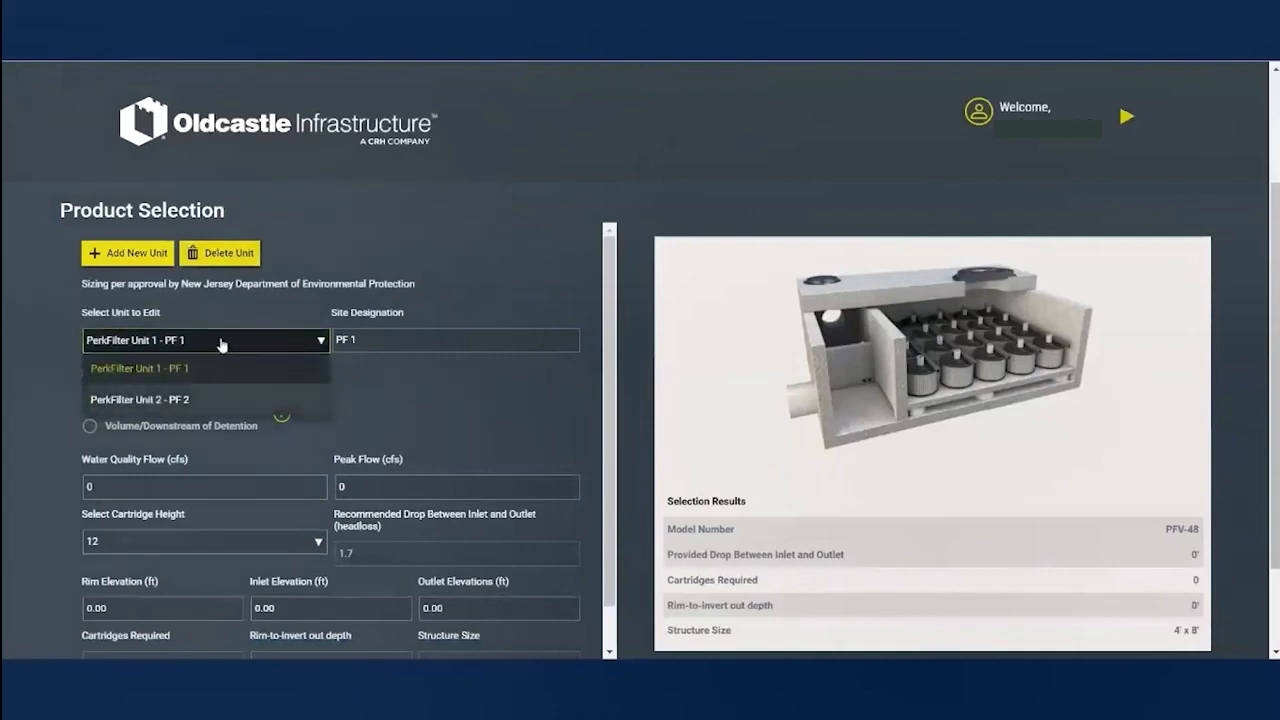
{"action": "left_click", "coordinate": [220, 344]}
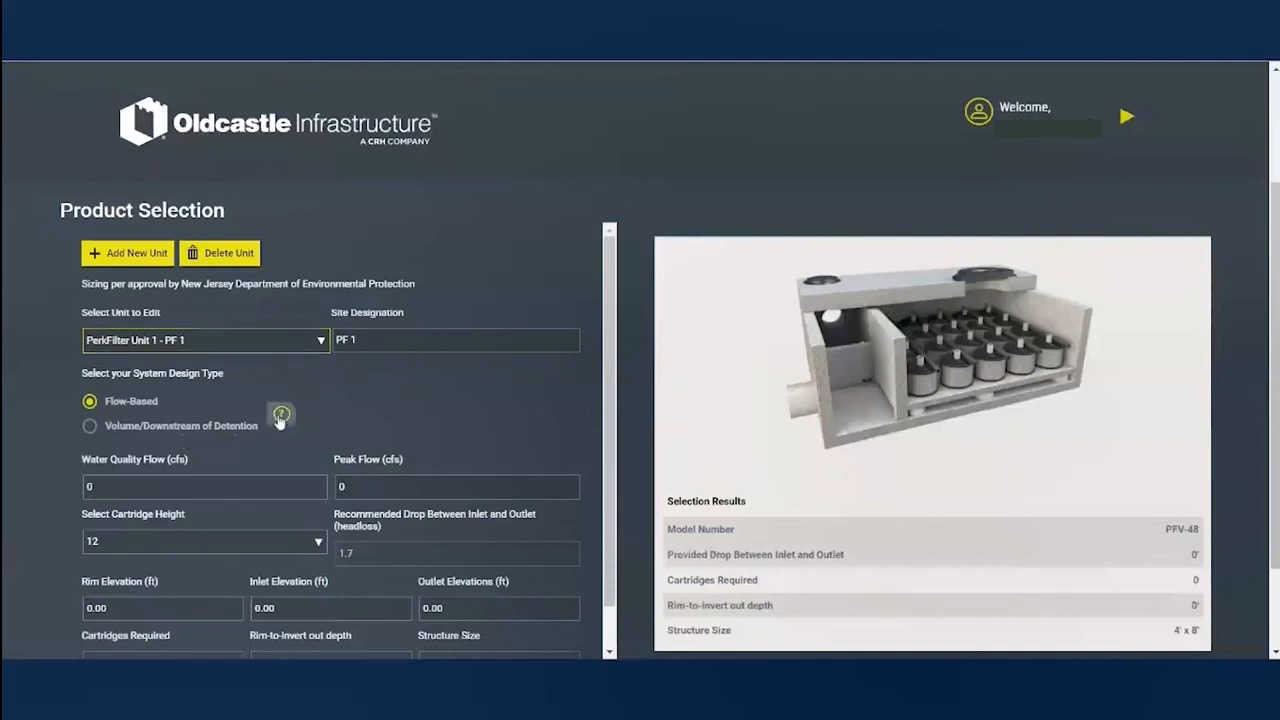
Preview the Volume/Downstream of Detention design type for PF 1 and return to Flow-Based
{"action": "mouse_move", "coordinate": [281, 416]}
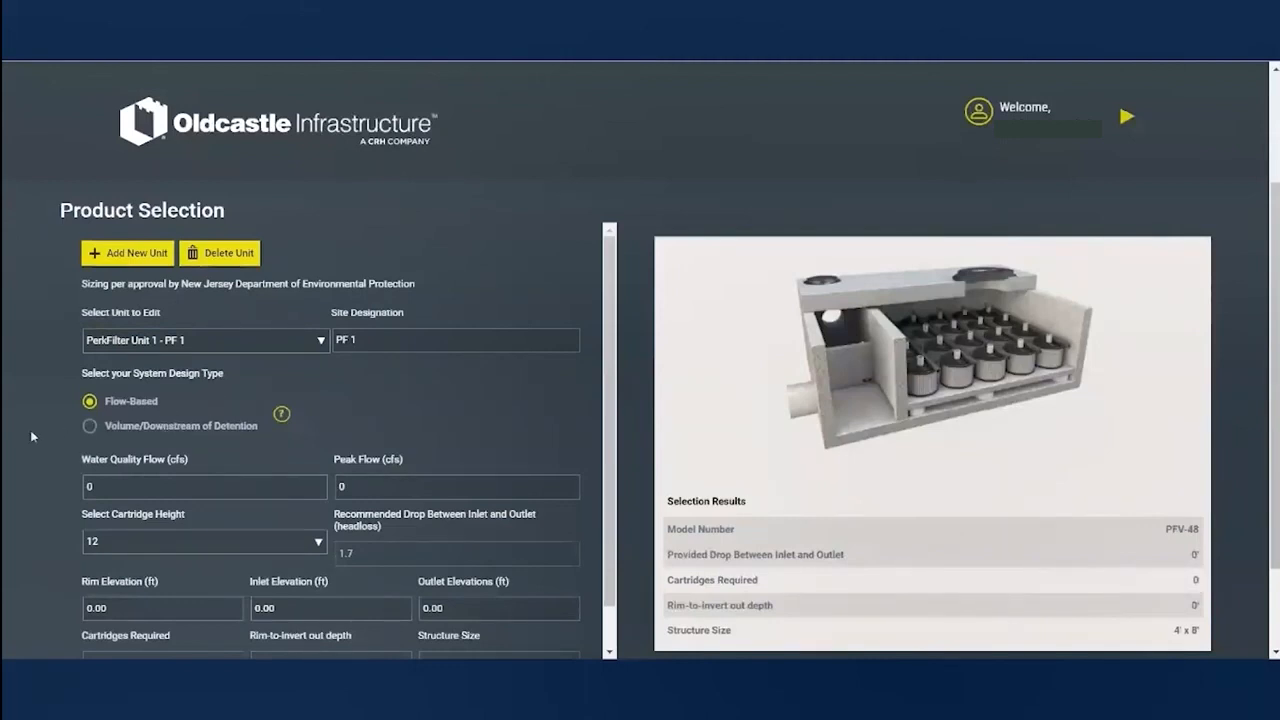
{"action": "left_click", "coordinate": [89, 427]}
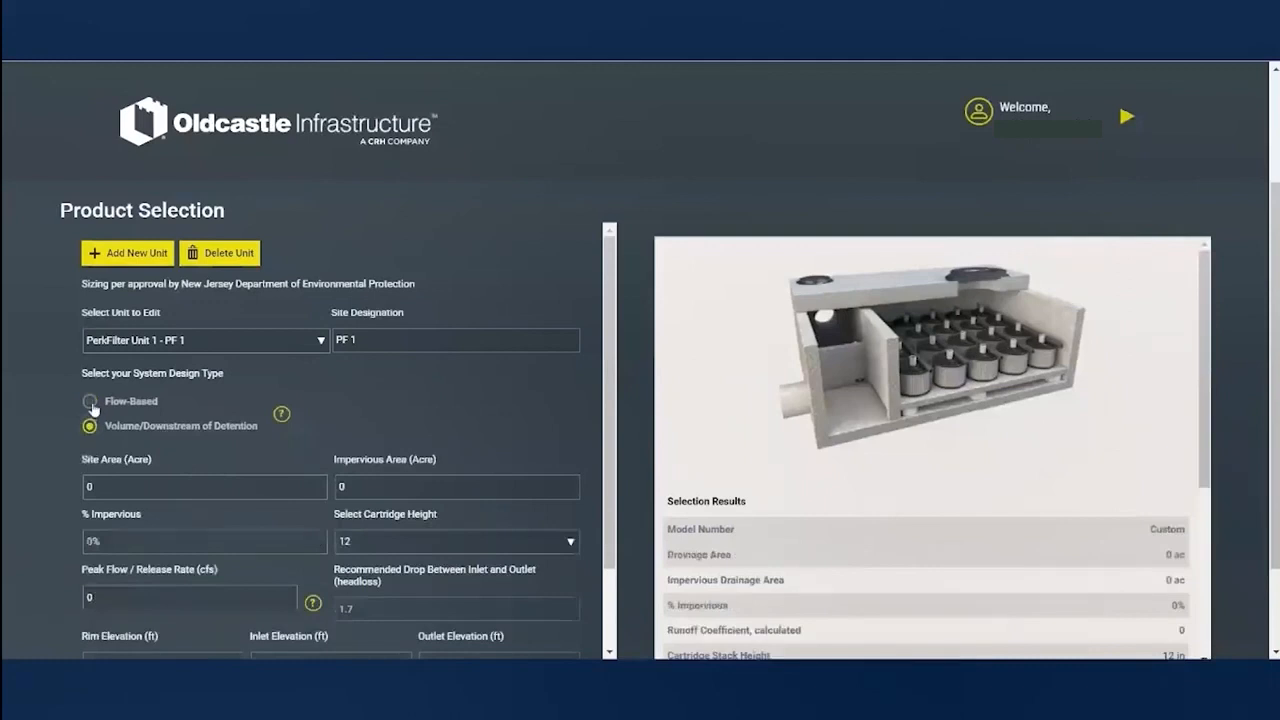
{"action": "left_click", "coordinate": [90, 402]}
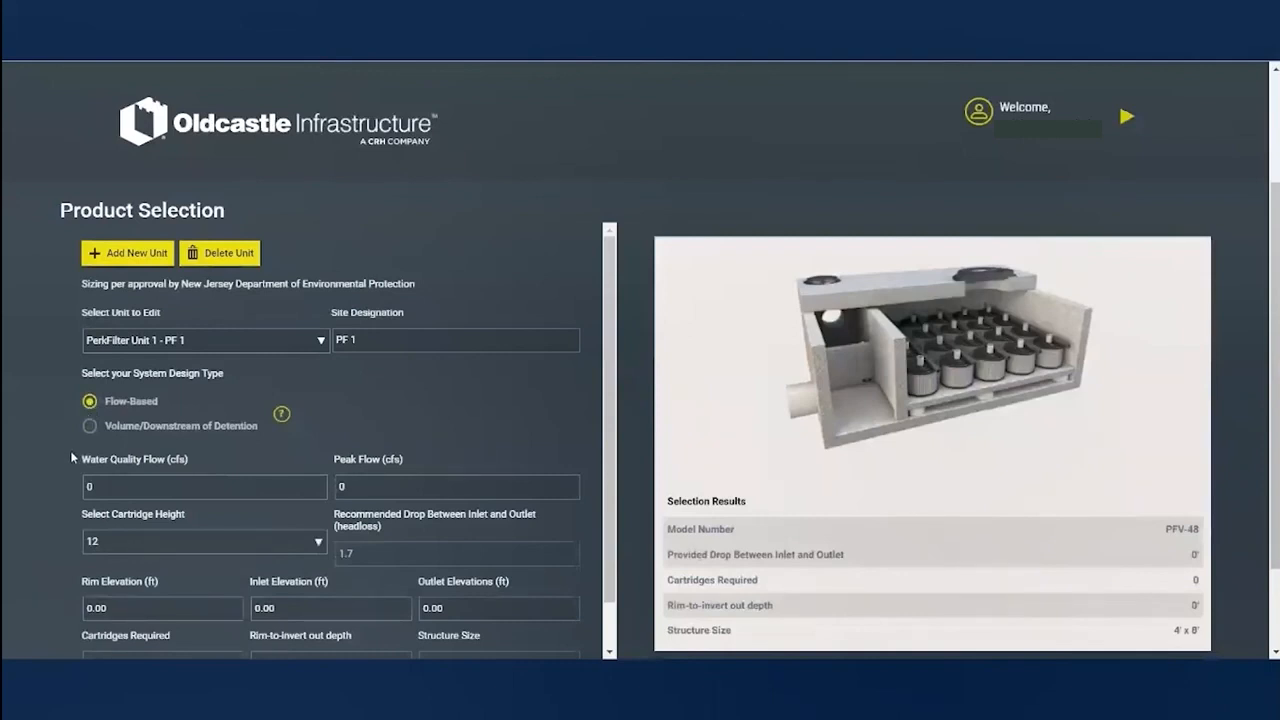
For unit PF 1, set the water quality flow to 0.63 cfs, the peak flow to 8.41 cfs and the cartridge height to 24
{"action": "scroll", "coordinate": [72, 457], "scroll_direction": "down", "scroll_amount": 1}
{"action": "left_click_drag", "start_coordinate": [105, 433], "coordinate": [61, 435]}
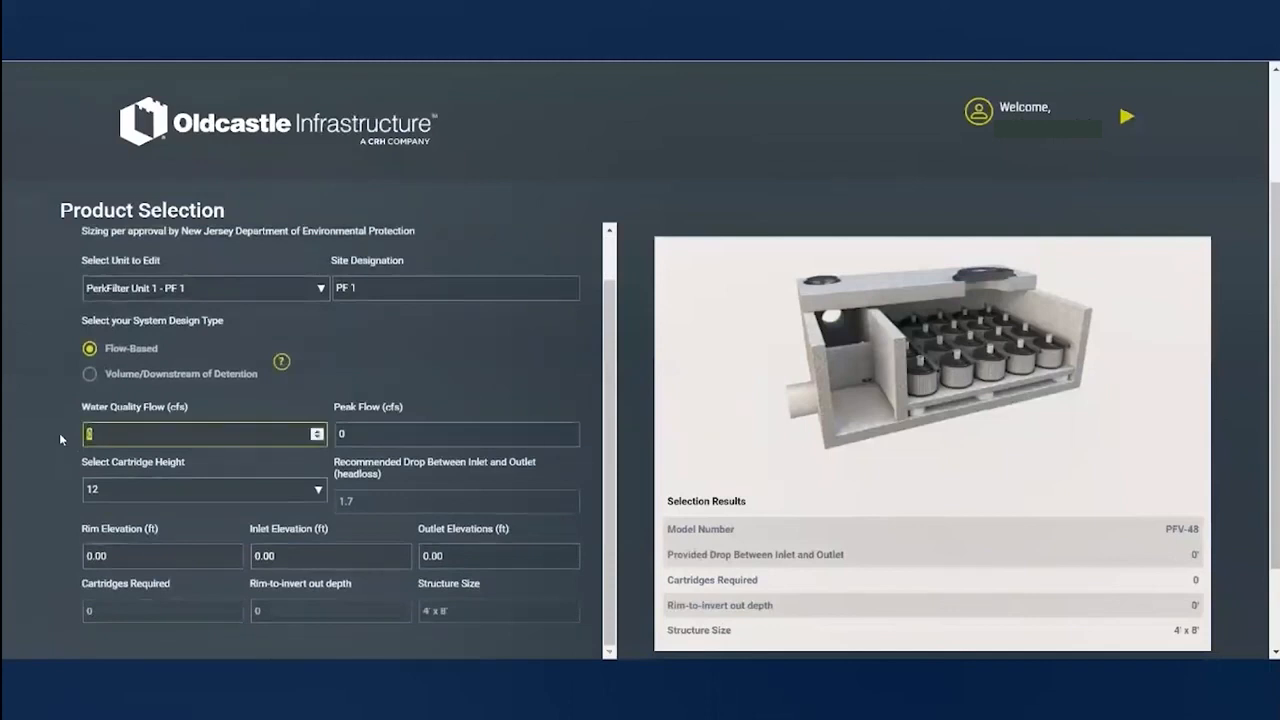
{"action": "type", "text": "0.63"}
{"action": "left_click", "coordinate": [355, 438]}
{"action": "left_click_drag", "start_coordinate": [355, 438], "coordinate": [322, 441]}
{"action": "type", "text": "8.41"}
{"action": "left_click", "coordinate": [330, 378]}
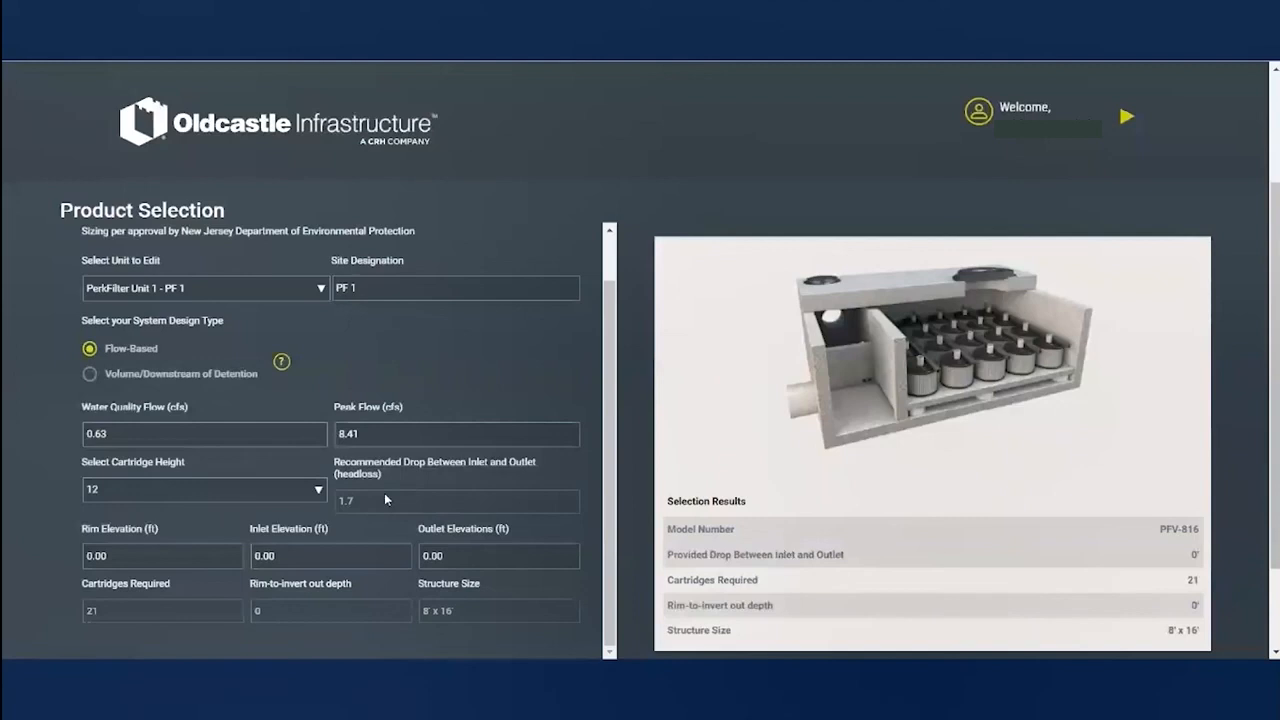
{"action": "left_click", "coordinate": [252, 490]}
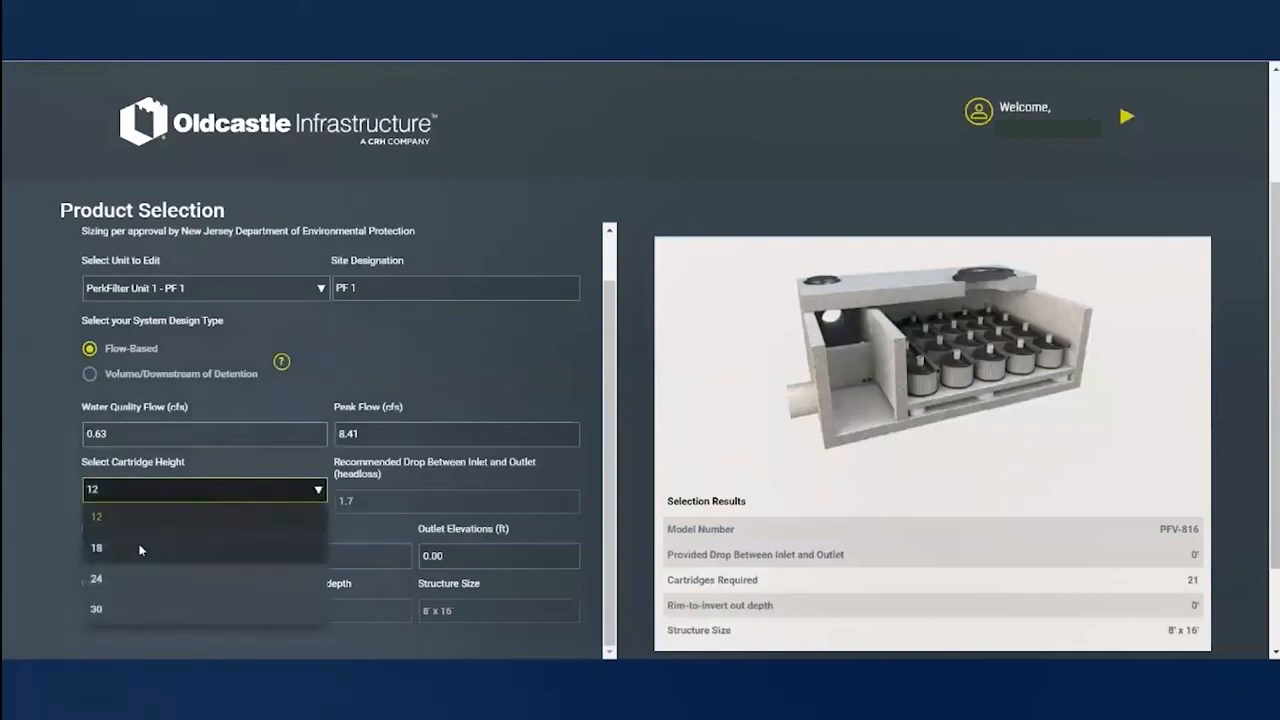
{"action": "left_click", "coordinate": [101, 584]}
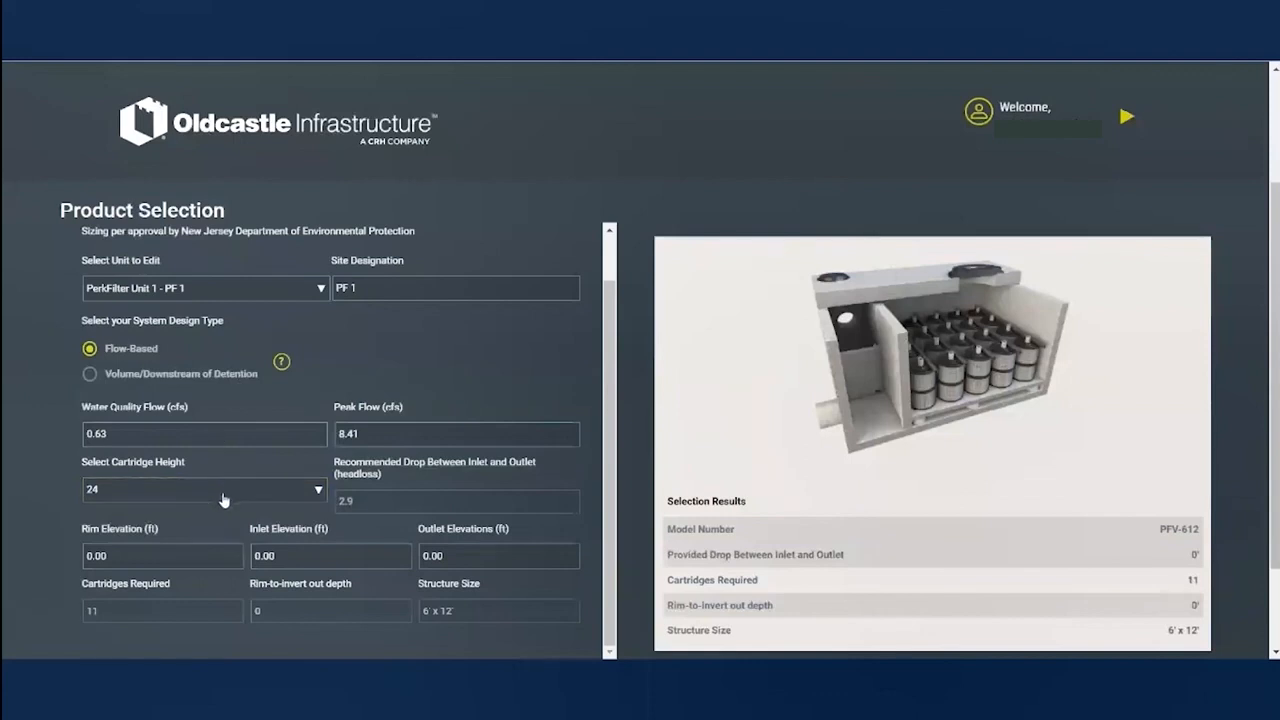
Set PF 1's rim elevation to 101.00 ft, inlet elevation to 97.00 ft and outlet elevation to 94.00 ft
{"action": "left_click", "coordinate": [122, 550]}
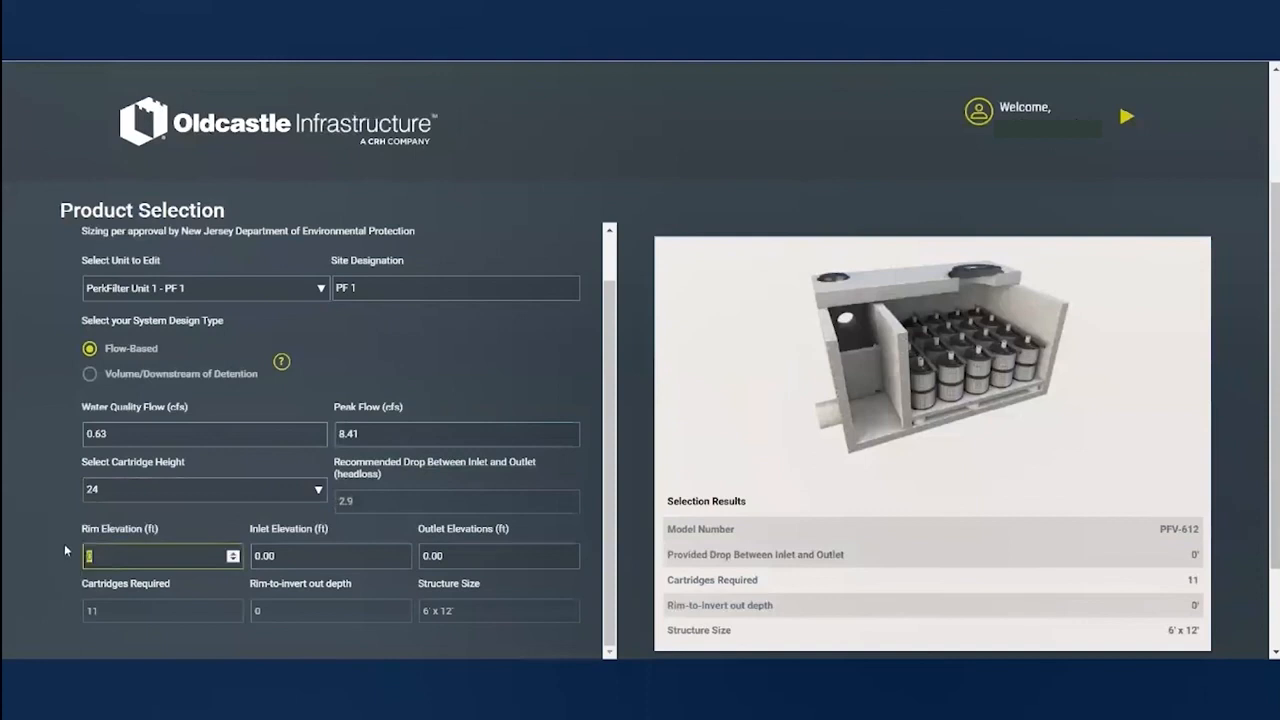
{"action": "type", "text": "101.00"}
{"action": "left_click", "coordinate": [252, 556]}
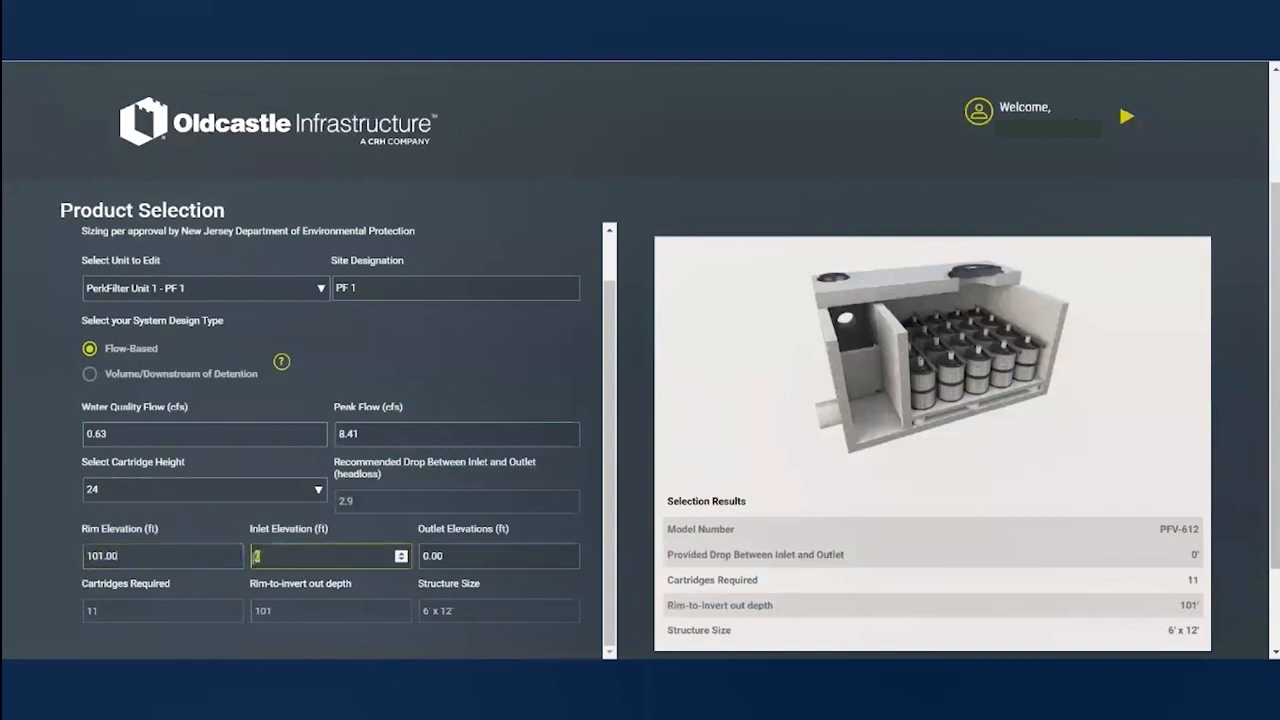
{"action": "type", "text": "97.00"}
{"action": "key", "text": "Tab"}
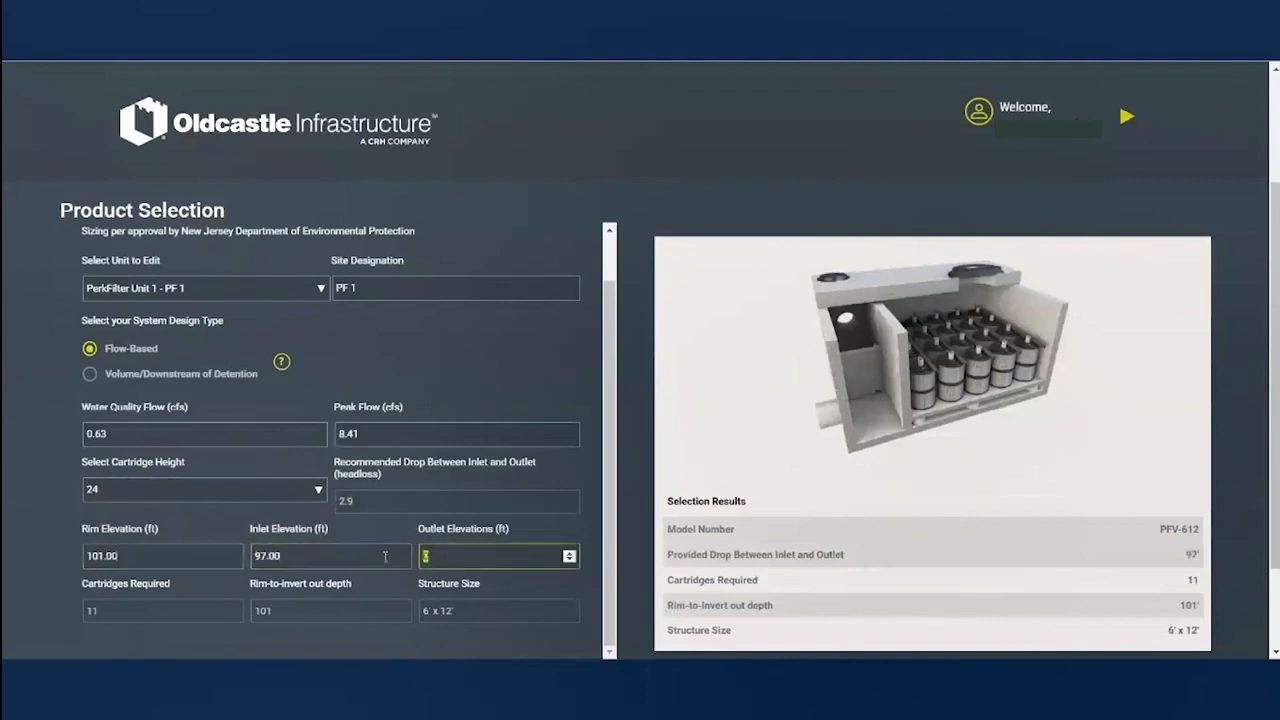
{"action": "type", "text": "94.00"}
{"action": "left_click", "coordinate": [389, 538]}
{"action": "scroll", "coordinate": [399, 526], "scroll_direction": "down", "scroll_amount": 3}
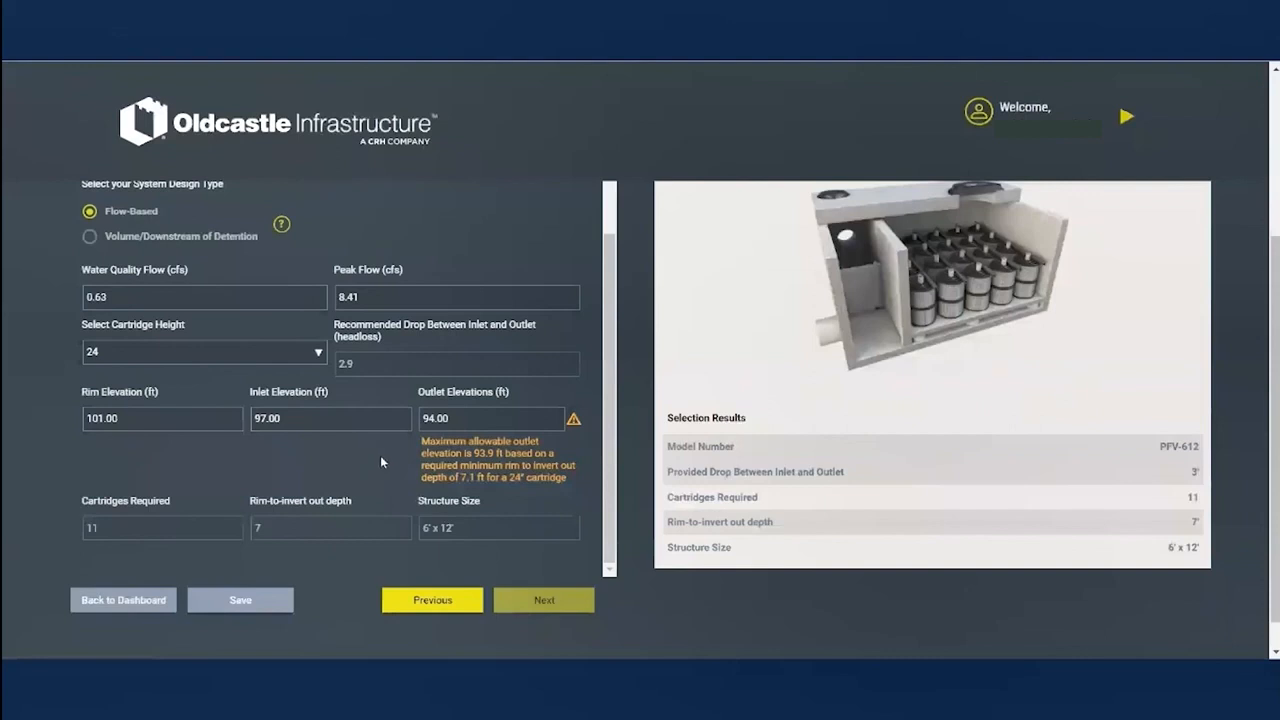
Lower PF 1's outlet elevation to 93.90 ft to meet the required rim-to-invert depth
{"action": "left_click", "coordinate": [468, 418]}
{"action": "left_click", "coordinate": [555, 422]}
{"action": "left_click", "coordinate": [555, 421]}
{"action": "left_click", "coordinate": [555, 421]}
{"action": "left_click", "coordinate": [555, 421]}
{"action": "left_click", "coordinate": [555, 421]}
{"action": "left_click", "coordinate": [555, 421]}
{"action": "left_click", "coordinate": [555, 421]}
{"action": "left_click", "coordinate": [555, 421]}
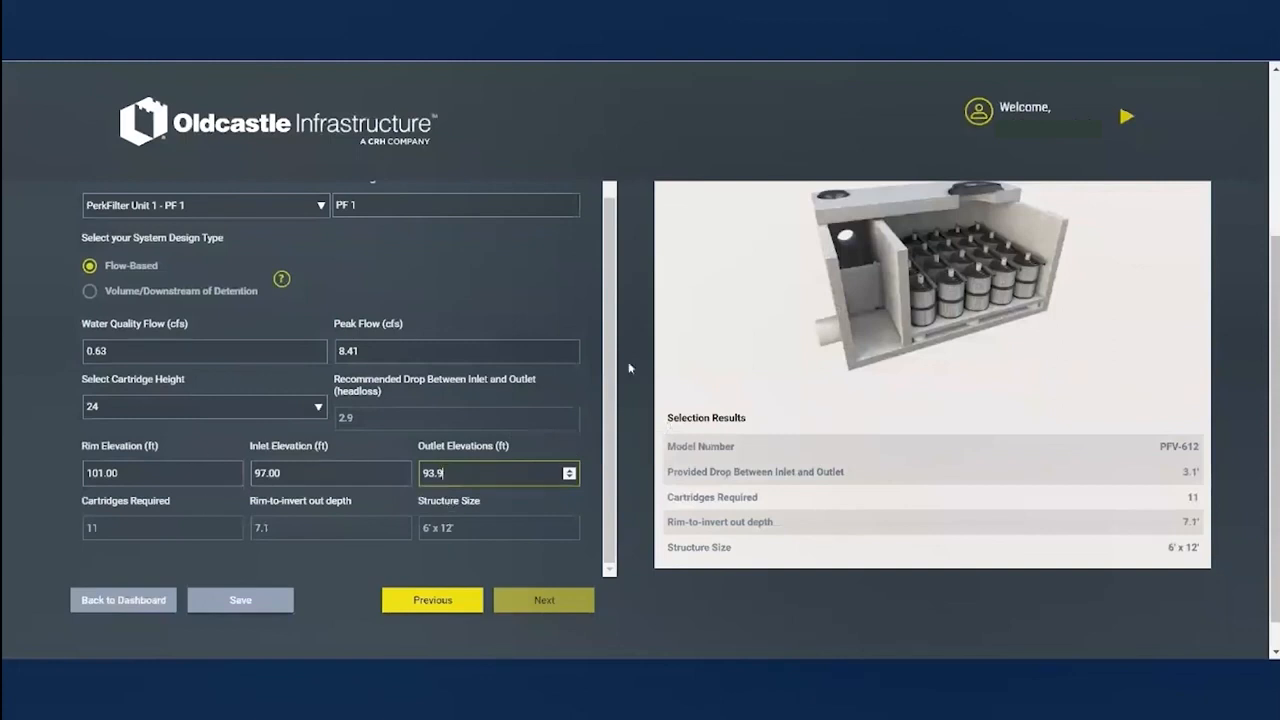
{"action": "key", "text": "Tab"}
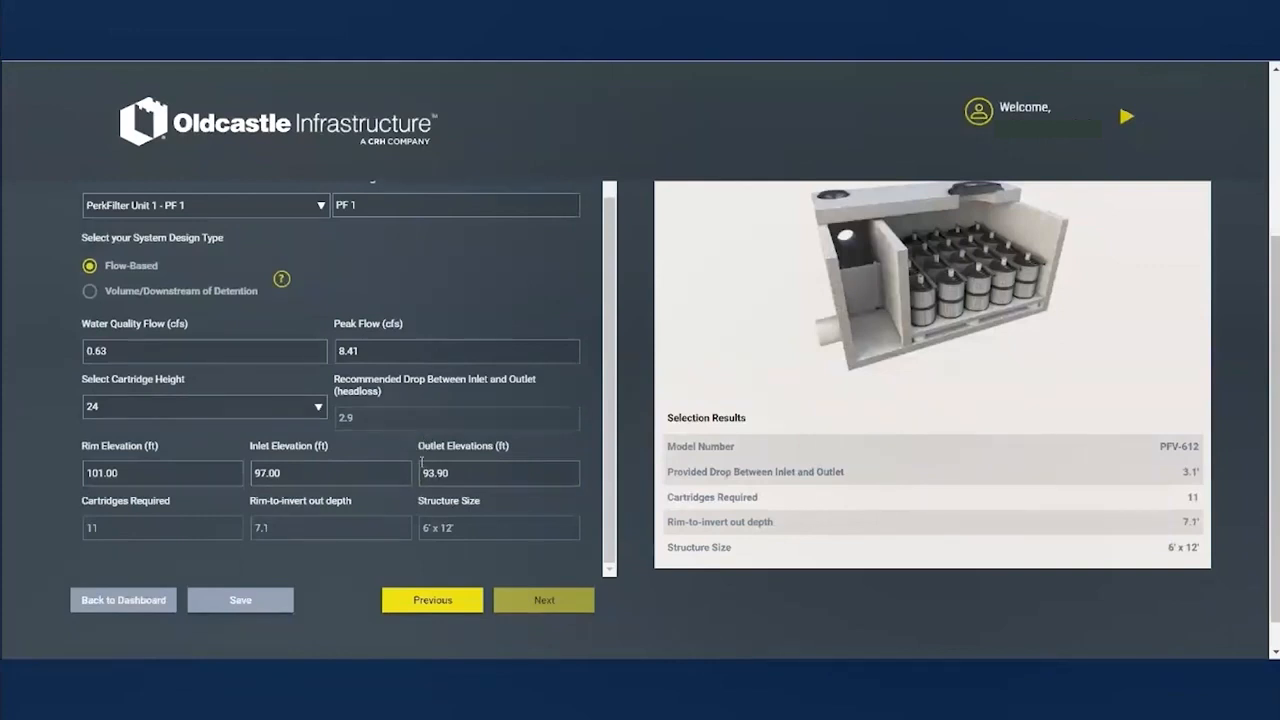
Switch to PerkFilter Unit 2 - PF 2 and set its system design type to Volume/Downstream of Detention
{"action": "scroll", "coordinate": [420, 460], "scroll_direction": "up", "scroll_amount": 1}
{"action": "scroll", "coordinate": [417, 475], "scroll_direction": "up", "scroll_amount": 3}
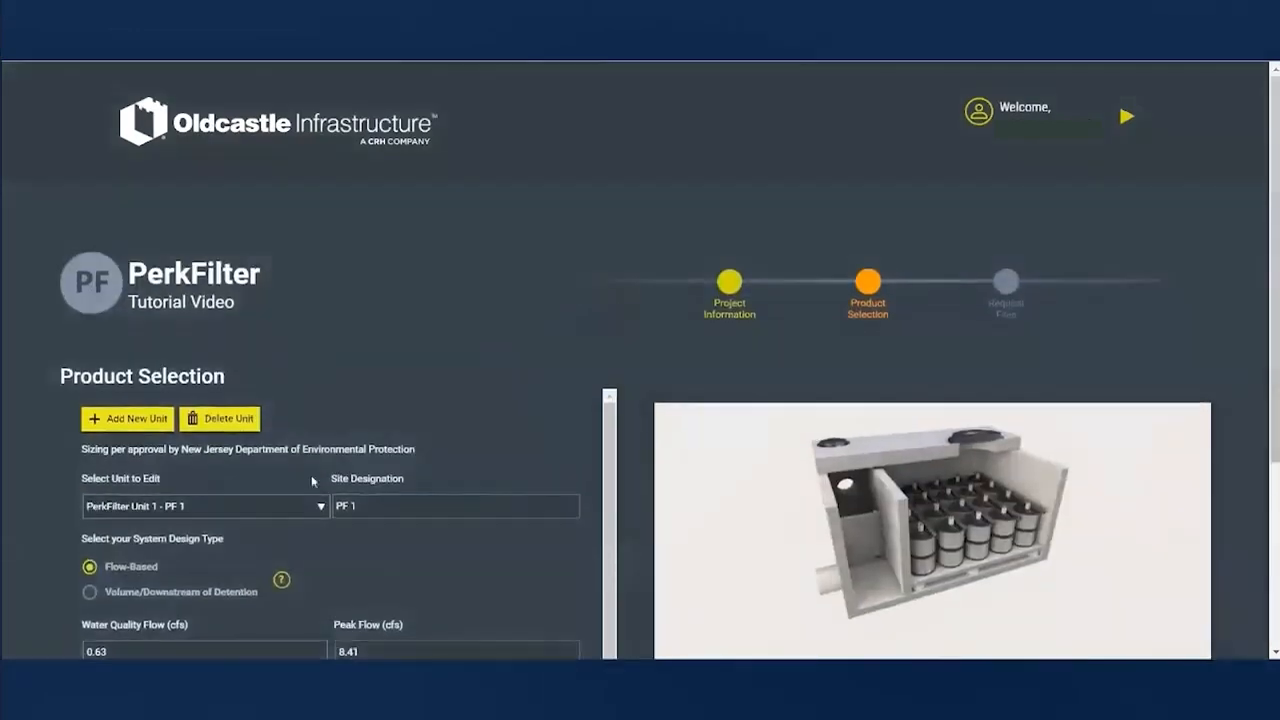
{"action": "left_click", "coordinate": [214, 507]}
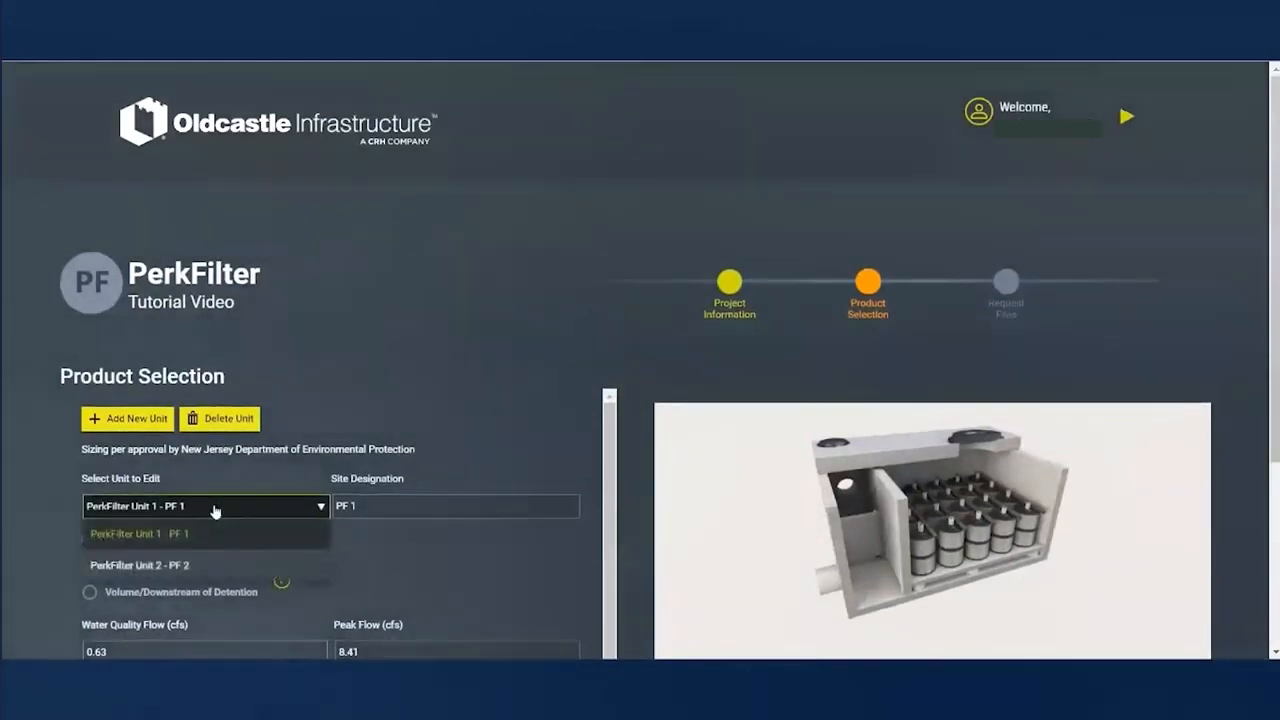
{"action": "left_click", "coordinate": [119, 566]}
{"action": "scroll", "coordinate": [135, 510], "scroll_direction": "down", "scroll_amount": 1}
{"action": "left_click", "coordinate": [139, 497]}
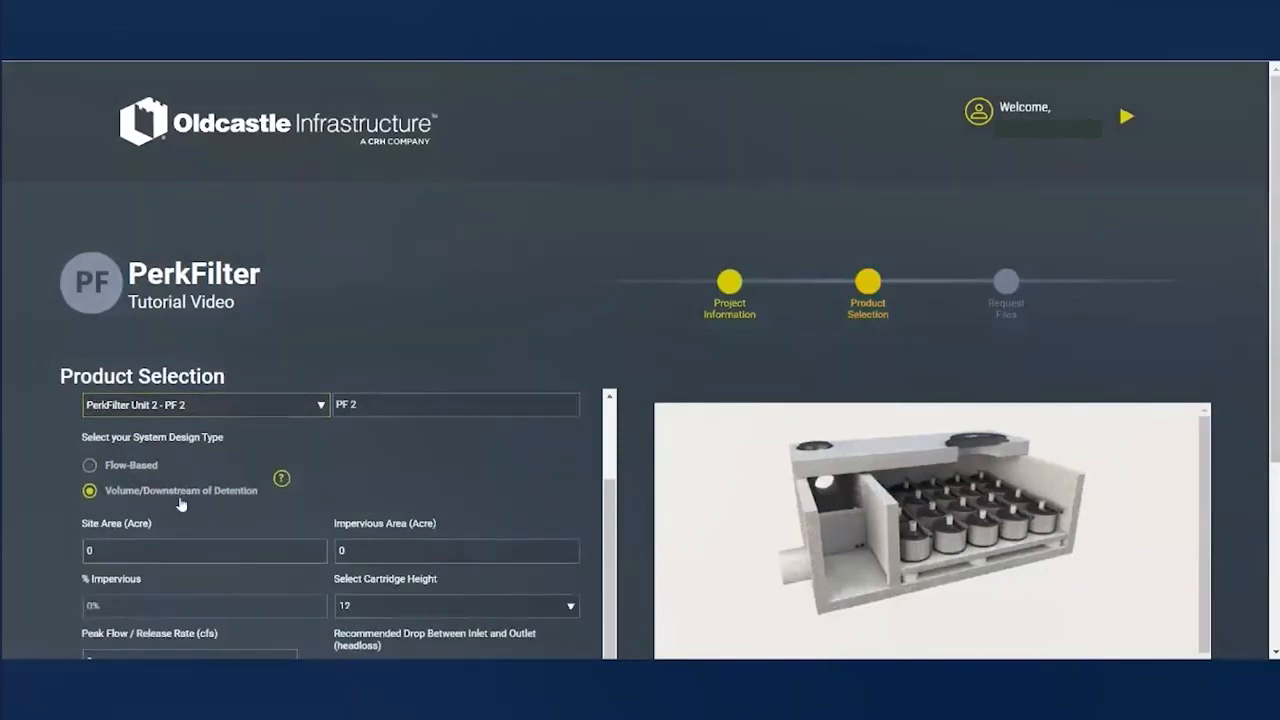
Set PF 2's site area to 0.54 acre and its impervious area to 0.47 acre
{"action": "scroll", "coordinate": [218, 513], "scroll_direction": "down", "scroll_amount": 3}
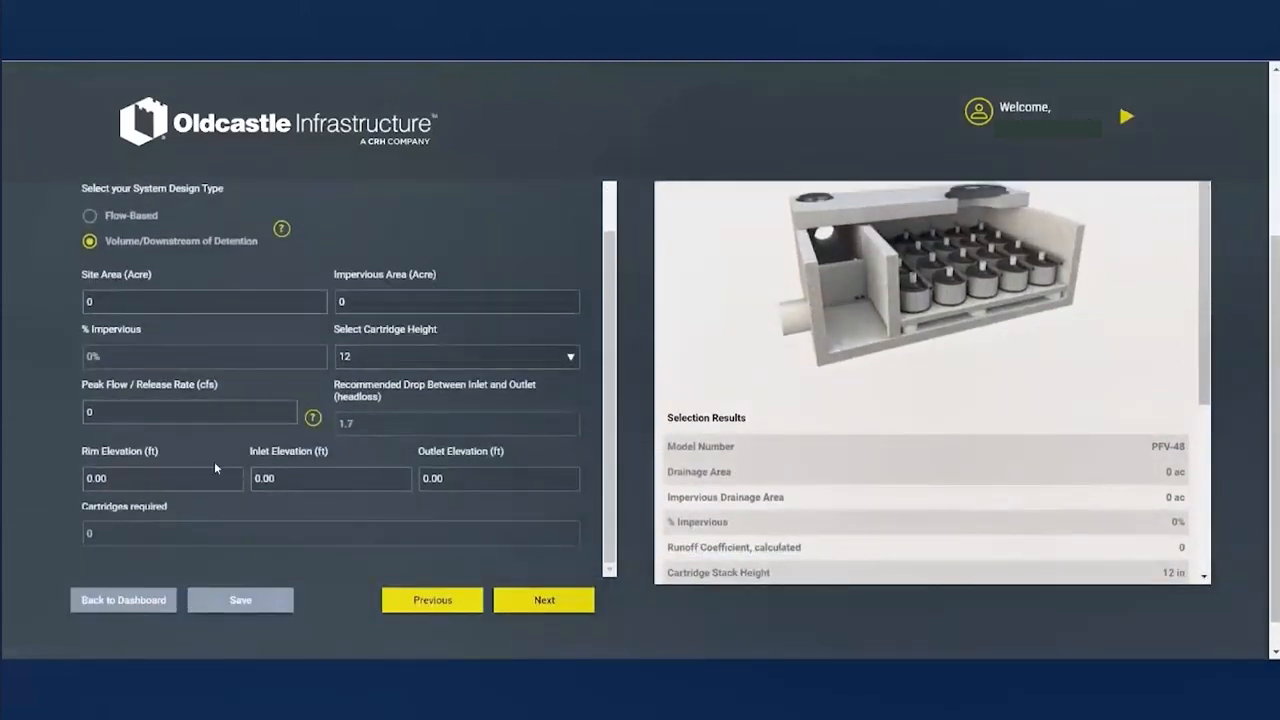
{"action": "left_click_drag", "start_coordinate": [145, 302], "coordinate": [77, 305]}
{"action": "type", "text": "0.54"}
{"action": "left_click", "coordinate": [358, 297]}
{"action": "type", "text": ".47"}
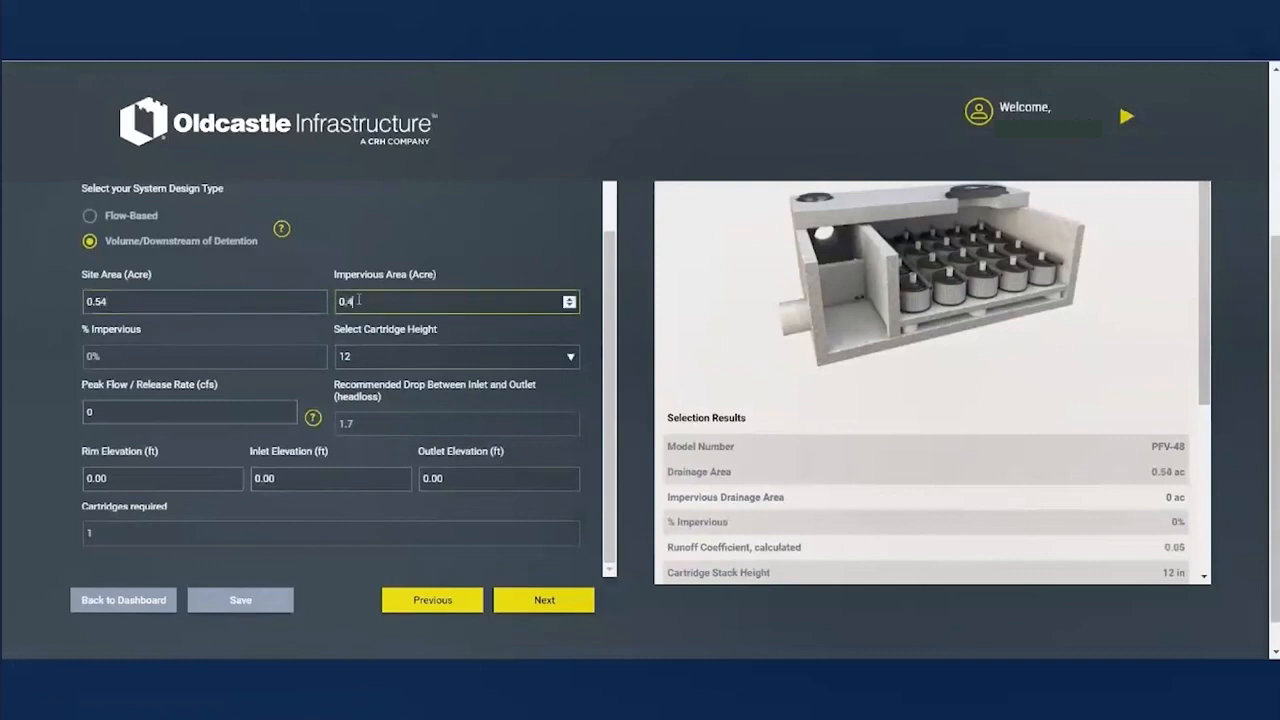
{"action": "left_click", "coordinate": [361, 246]}
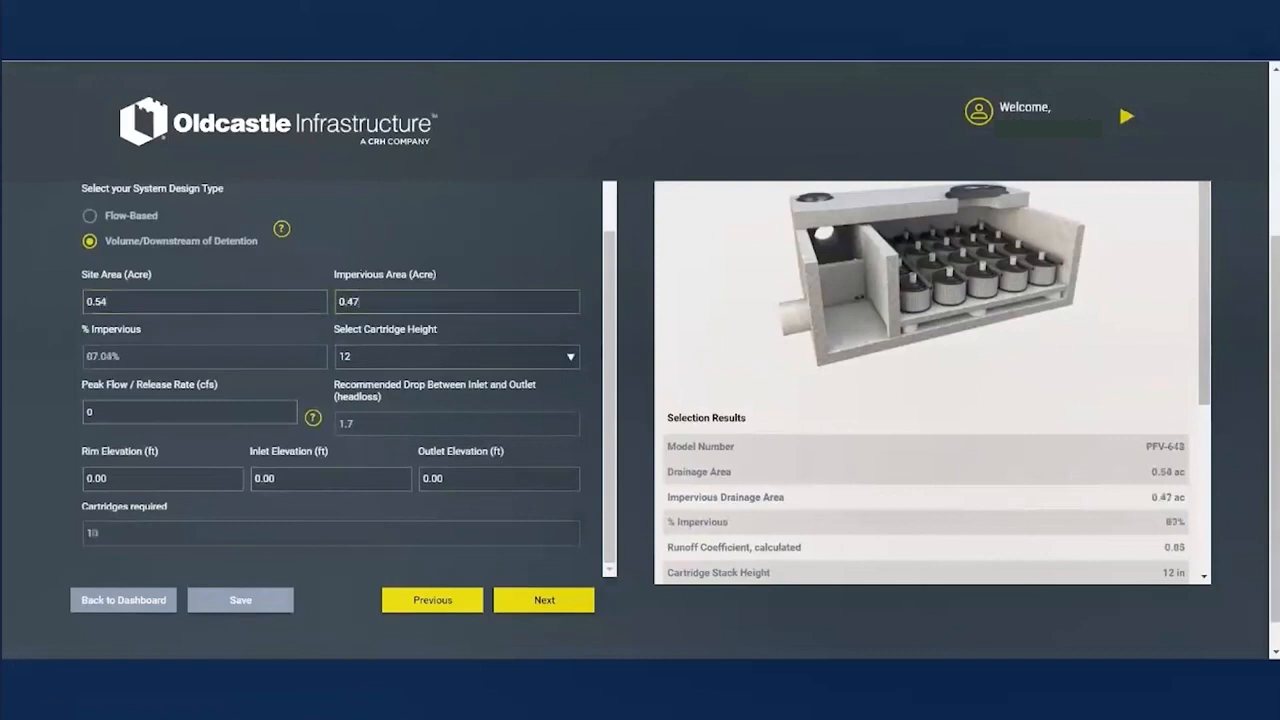
Set PF 2's cartridge height to 18 and its peak flow / release rate to 1.12 cfs
{"action": "left_click", "coordinate": [401, 361]}
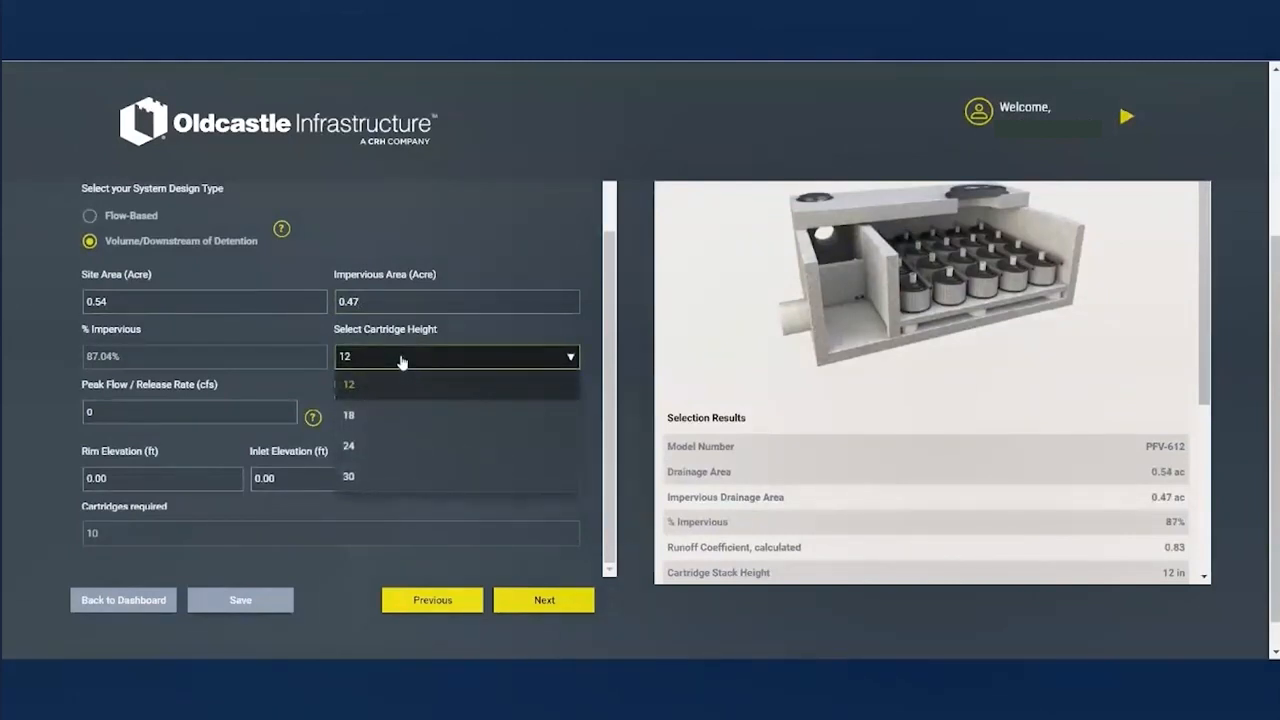
{"action": "left_click", "coordinate": [374, 416]}
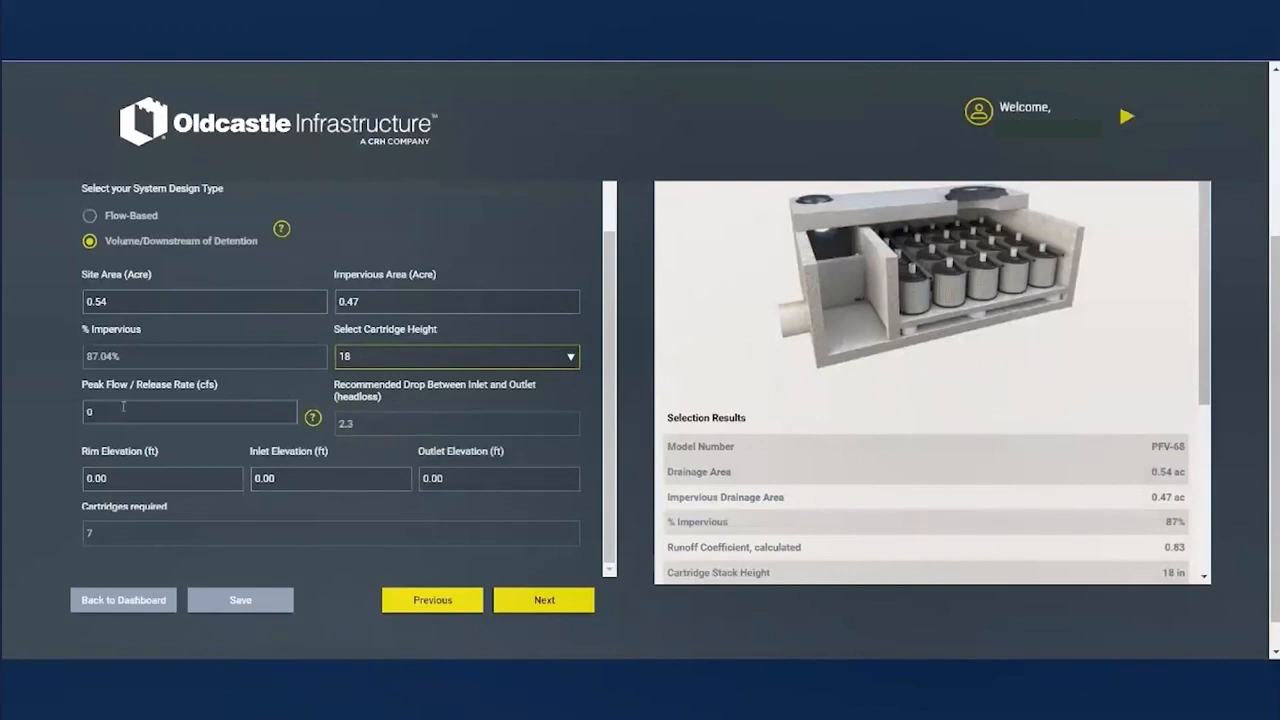
{"action": "key", "text": "Tab"}
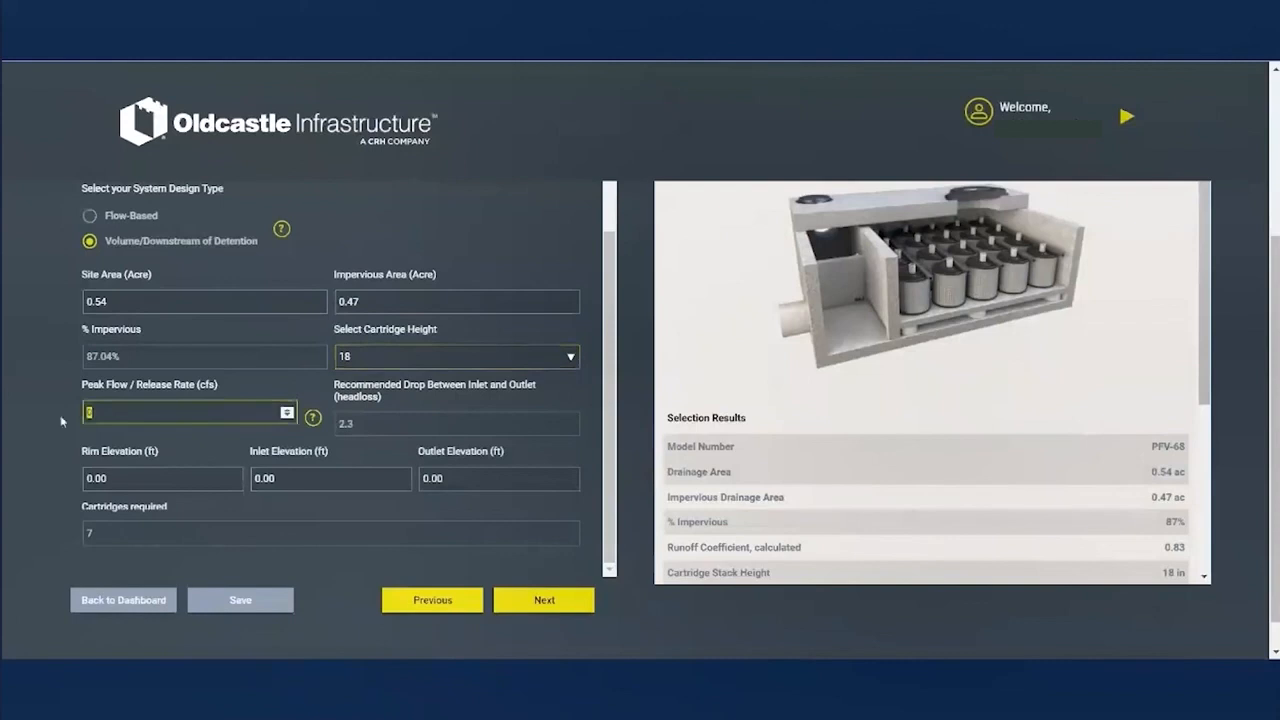
{"action": "type", "text": "1.12"}
{"action": "left_click", "coordinate": [41, 418]}
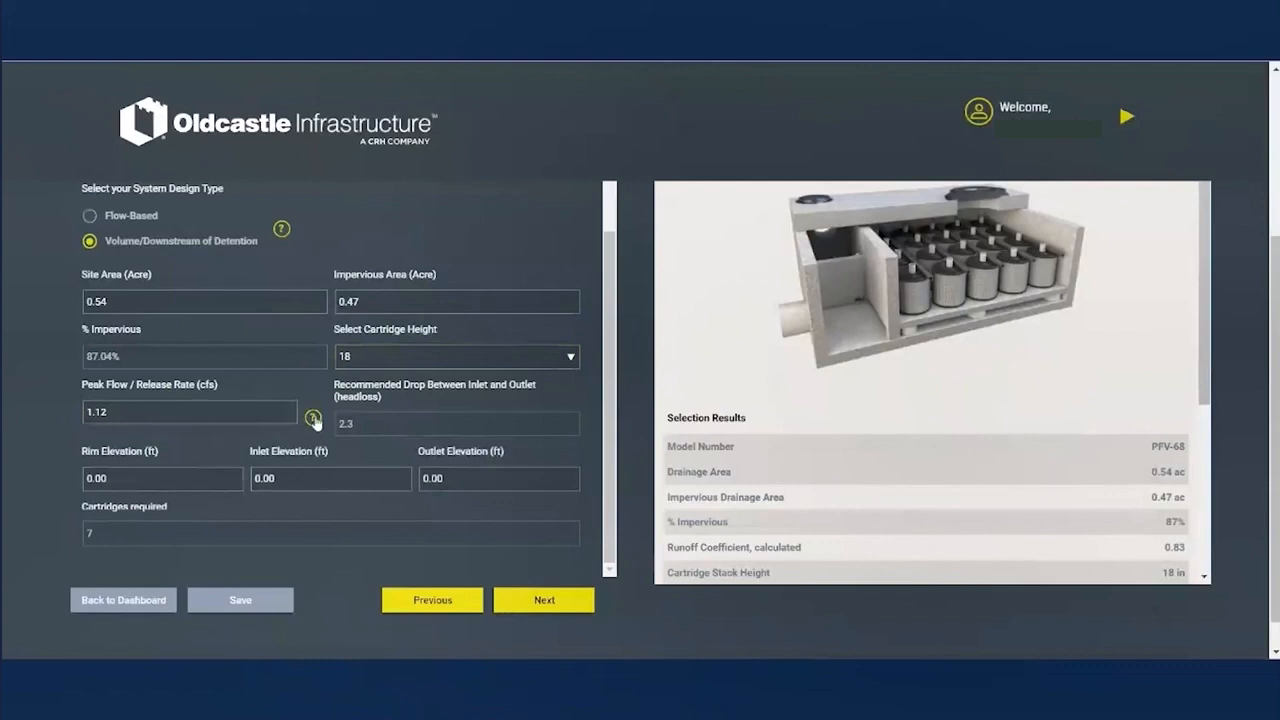
{"action": "mouse_move", "coordinate": [313, 420]}
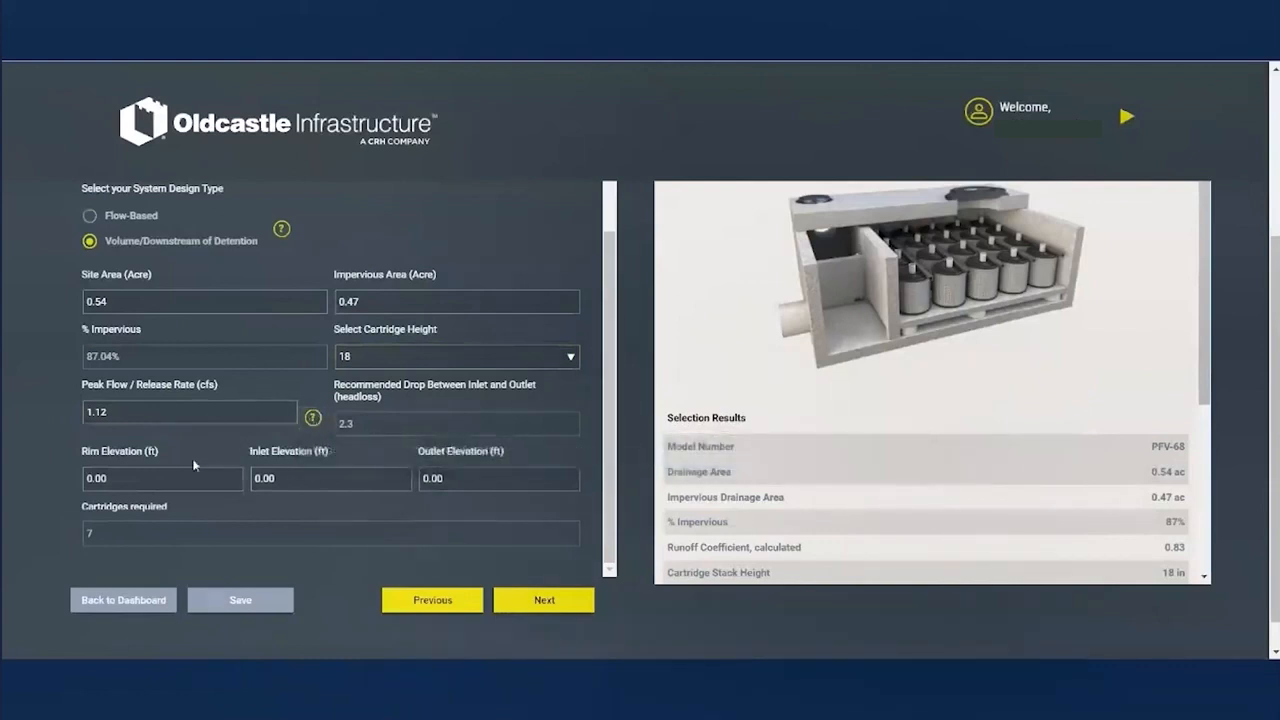
Set PF 2's rim elevation to 104.00 ft, inlet elevation to 100.00 ft and outlet elevation to 97.00 ft
{"action": "left_click", "coordinate": [143, 476]}
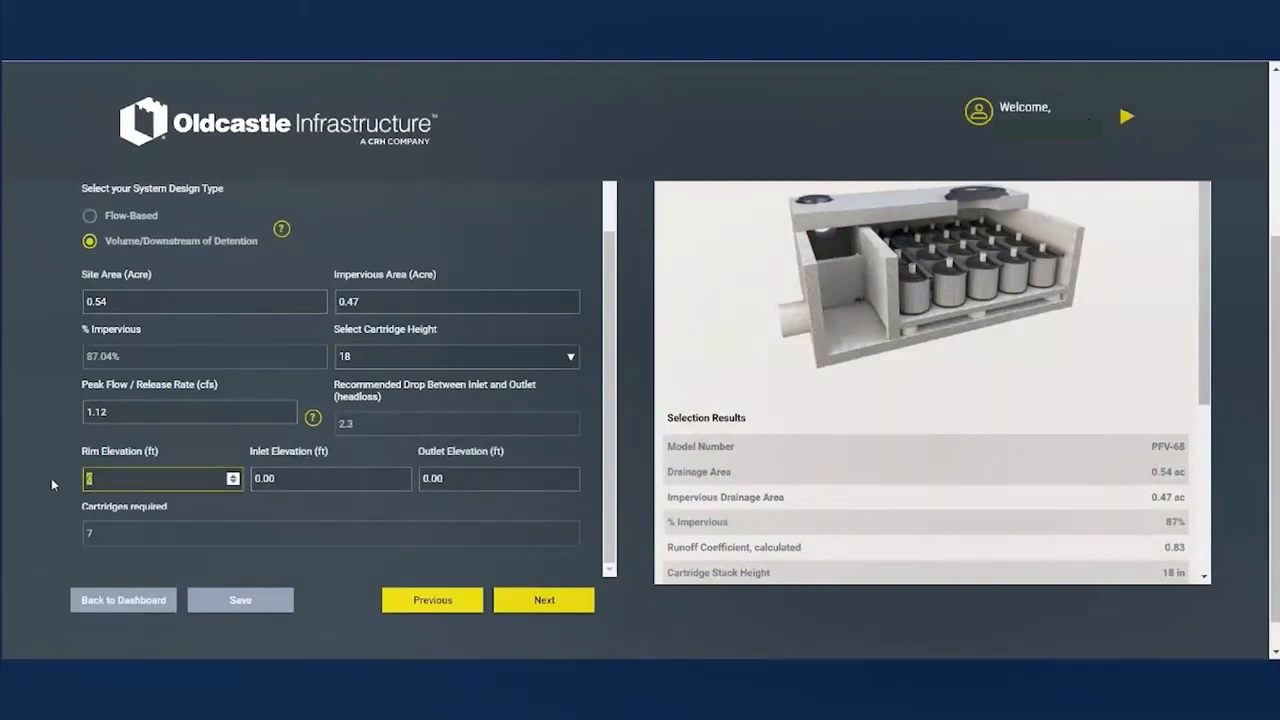
{"action": "type", "text": "104.00"}
{"action": "key", "text": "Tab"}
{"action": "type", "text": "100.00"}
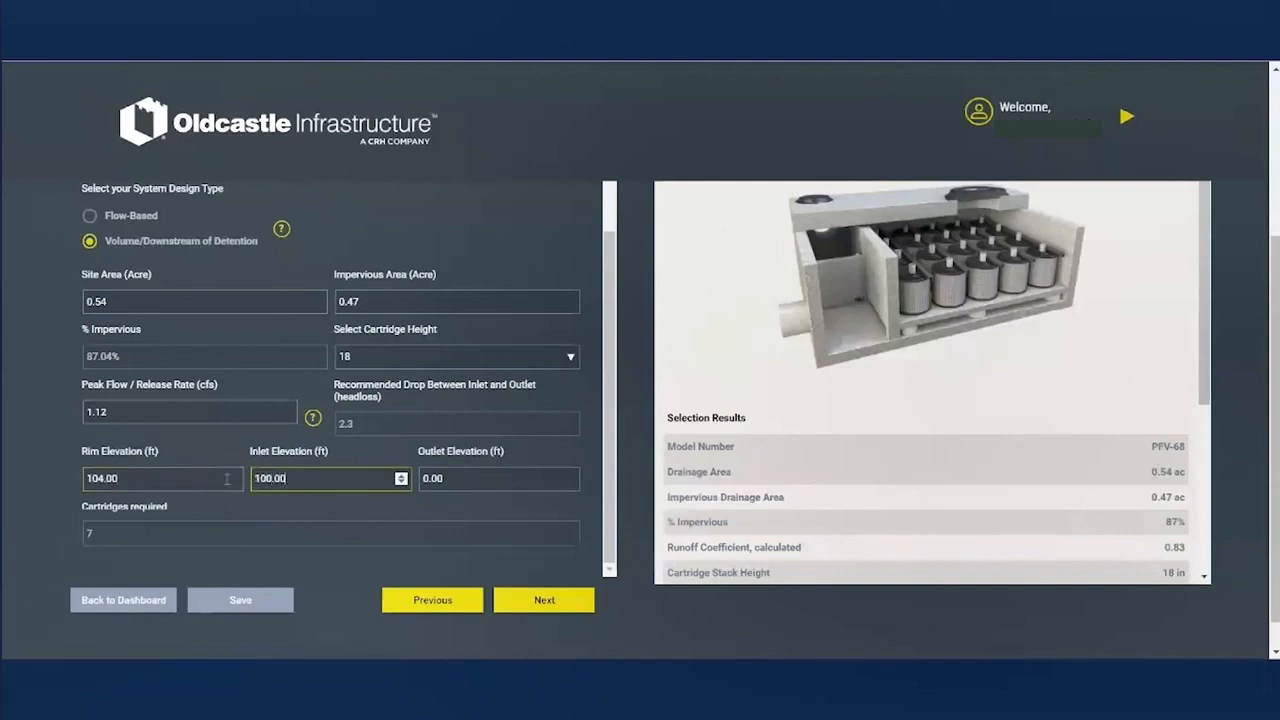
{"action": "key", "text": "Tab"}
{"action": "type", "text": "9"}
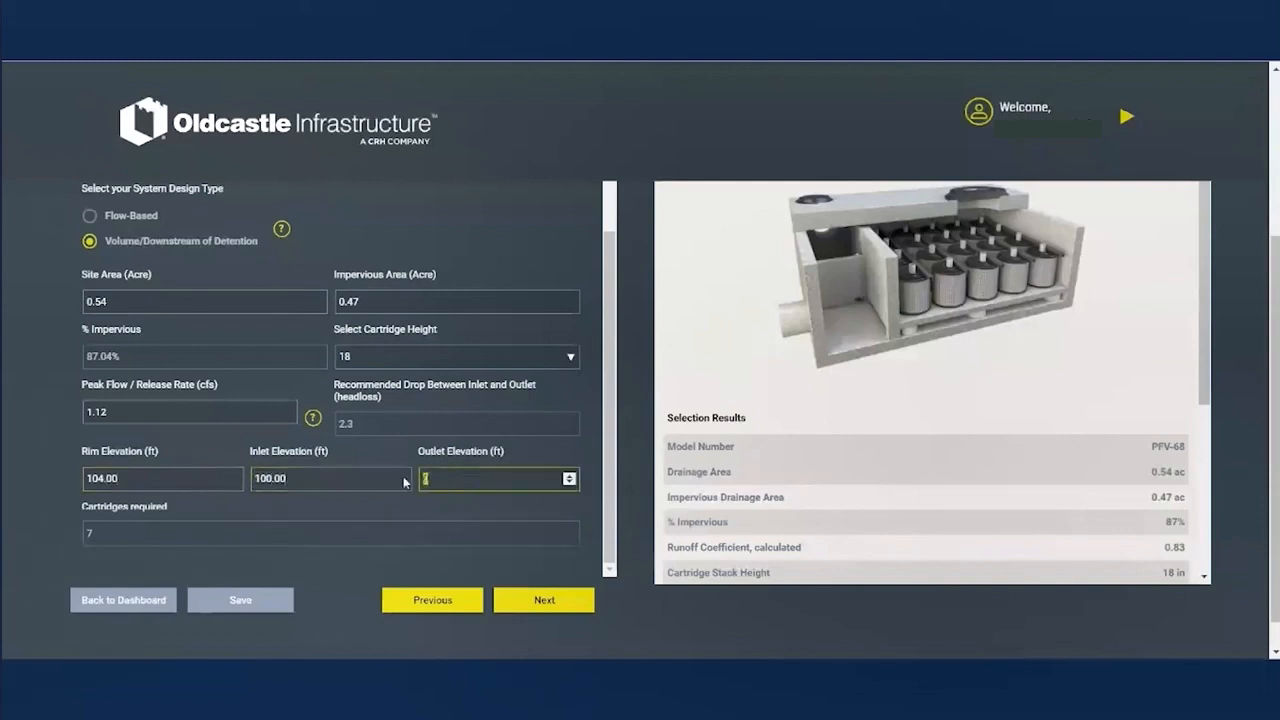
{"action": "type", "text": "7.00"}
{"action": "left_click", "coordinate": [364, 505]}
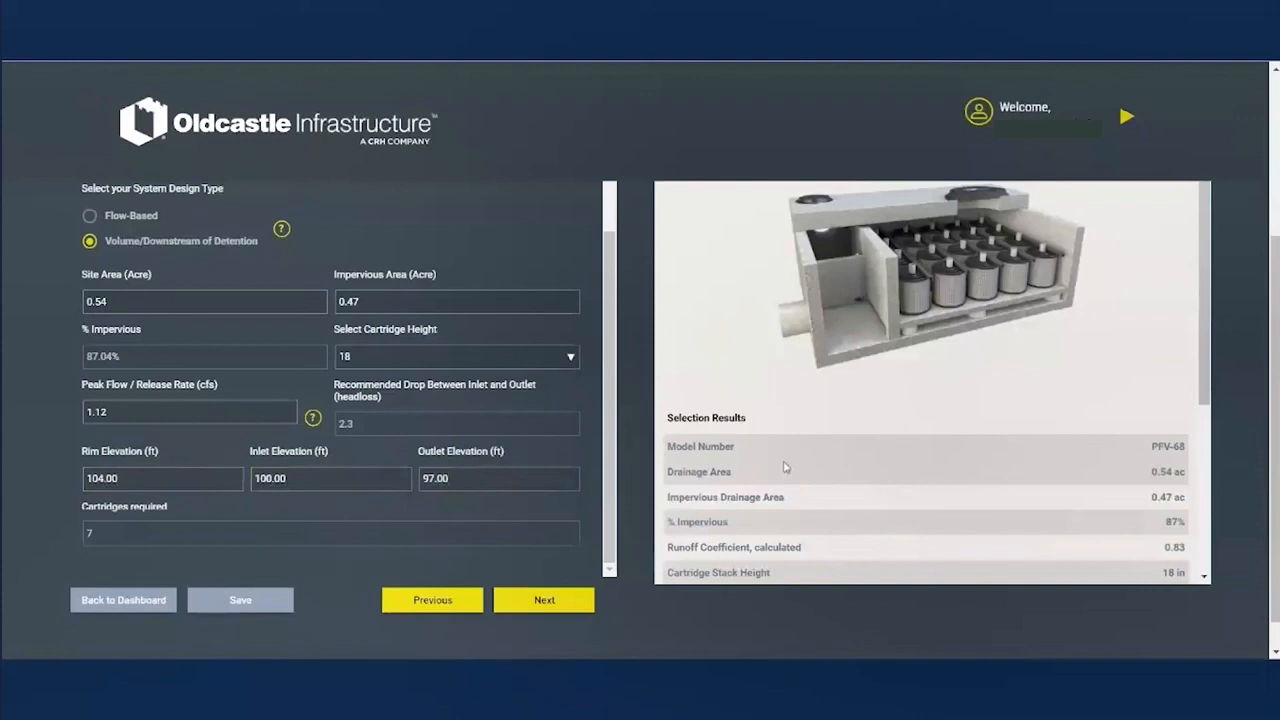
Review PF 2's selection results, continue to the file request stage and request the drawings
{"action": "scroll", "coordinate": [797, 470], "scroll_direction": "down", "scroll_amount": 1}
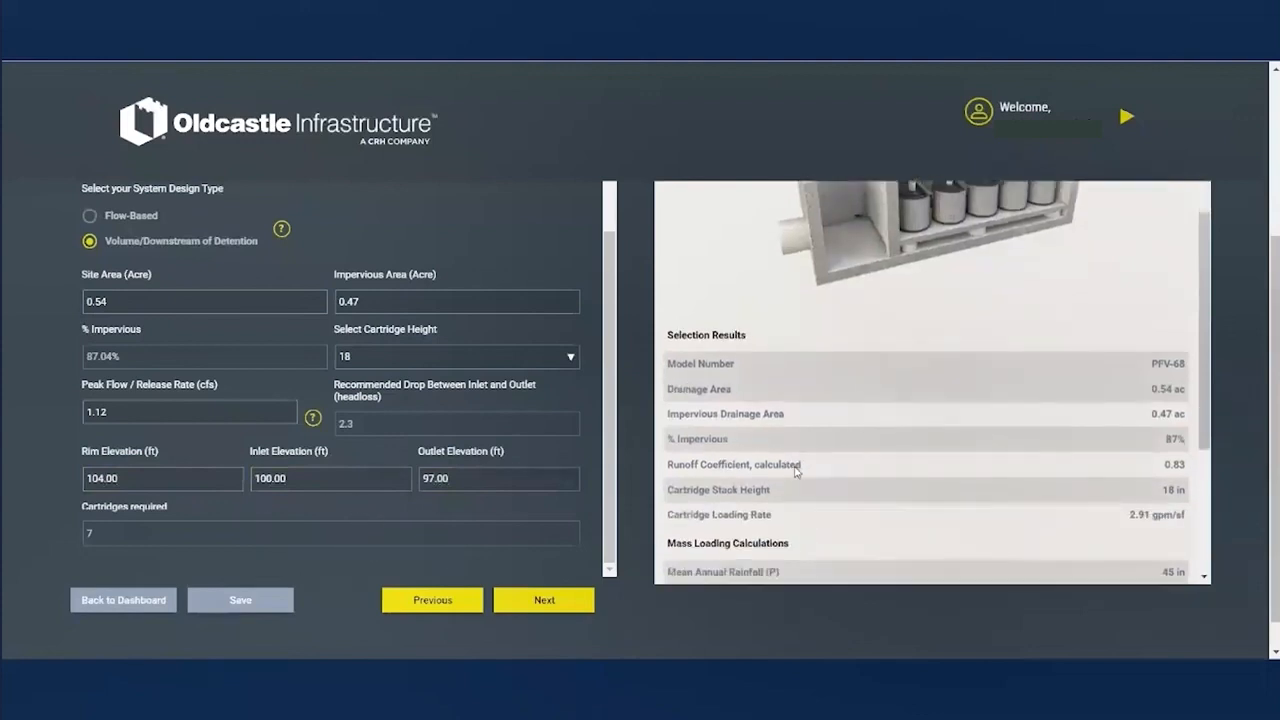
{"action": "scroll", "coordinate": [797, 470], "scroll_direction": "down", "scroll_amount": 1}
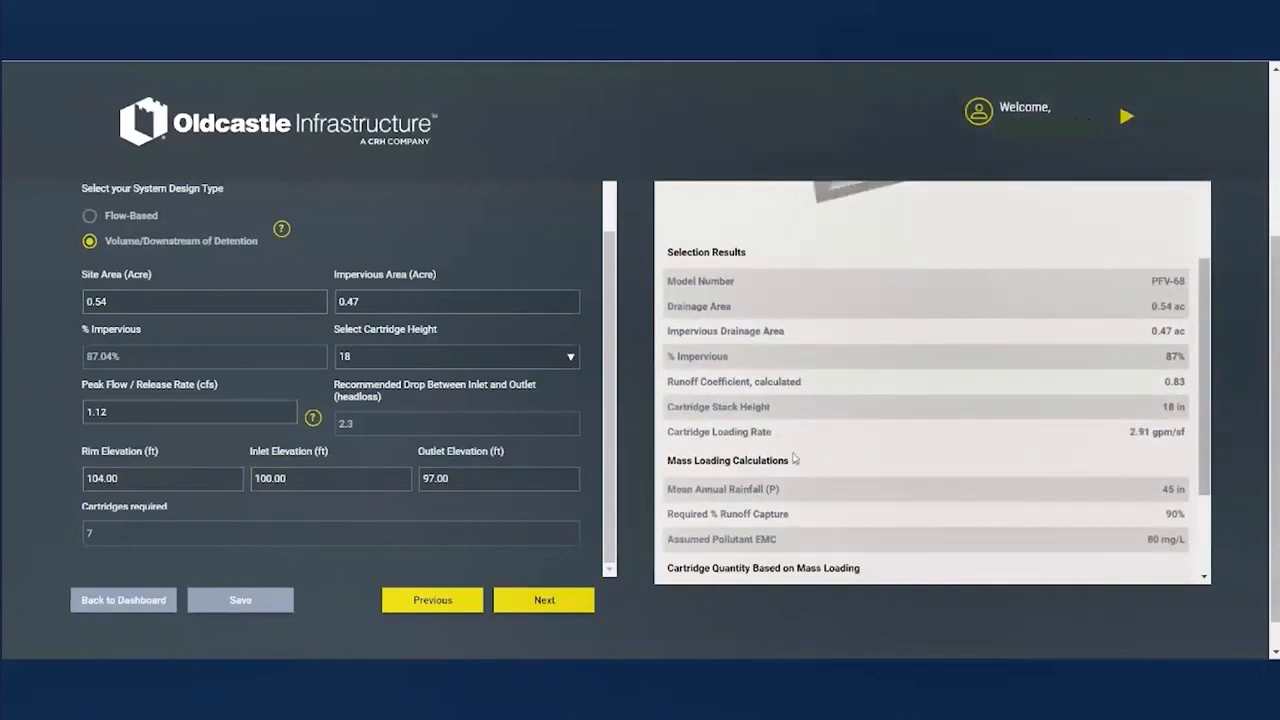
{"action": "scroll", "coordinate": [811, 429], "scroll_direction": "down", "scroll_amount": 2}
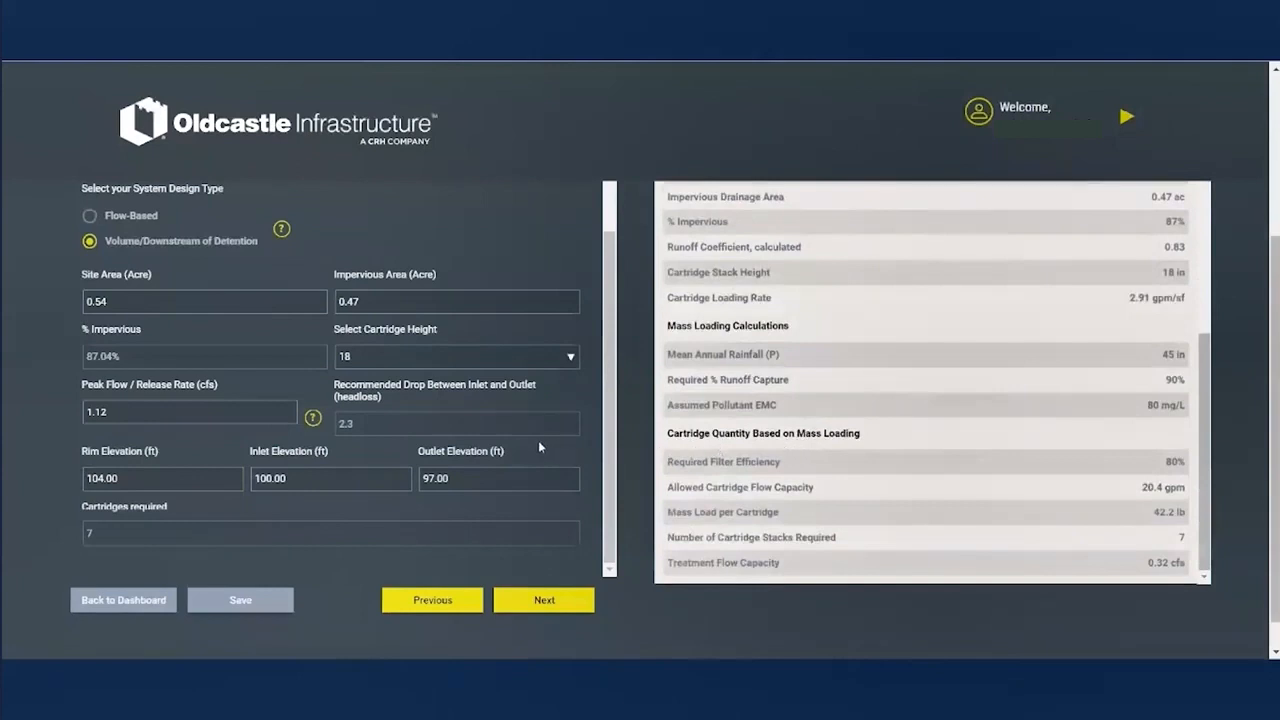
{"action": "left_click", "coordinate": [539, 599]}
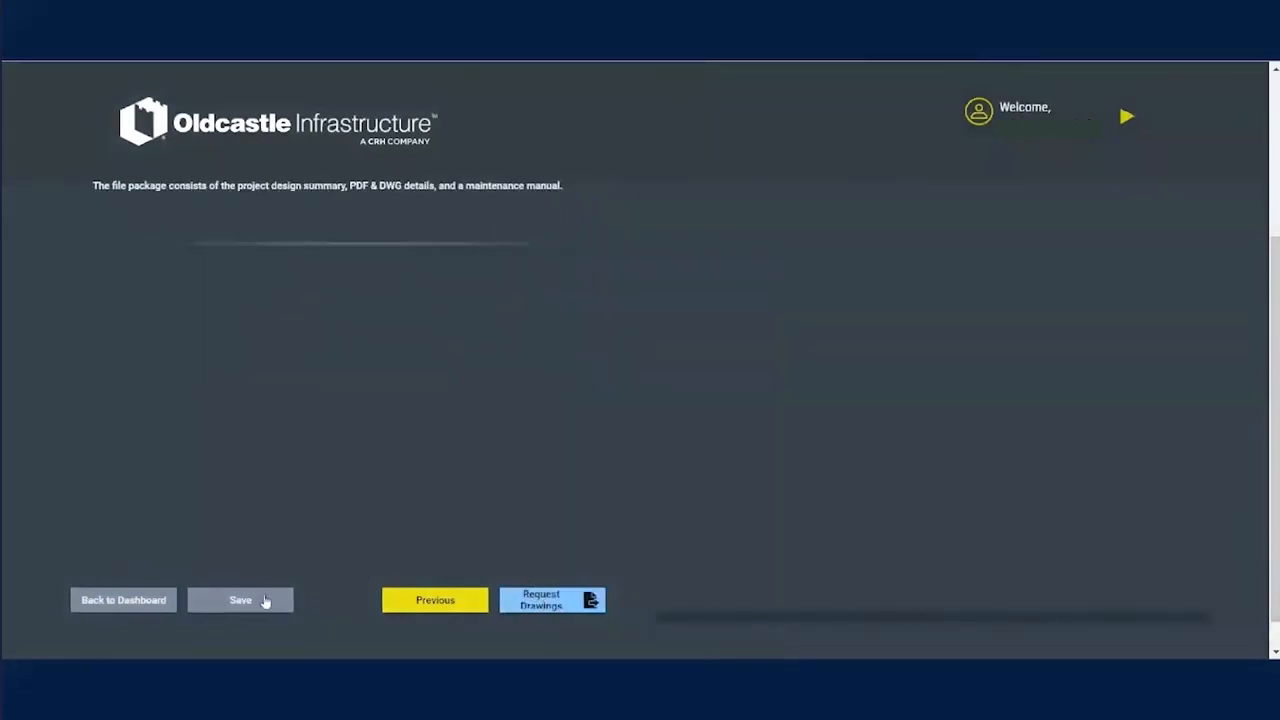
{"action": "left_click", "coordinate": [548, 606]}
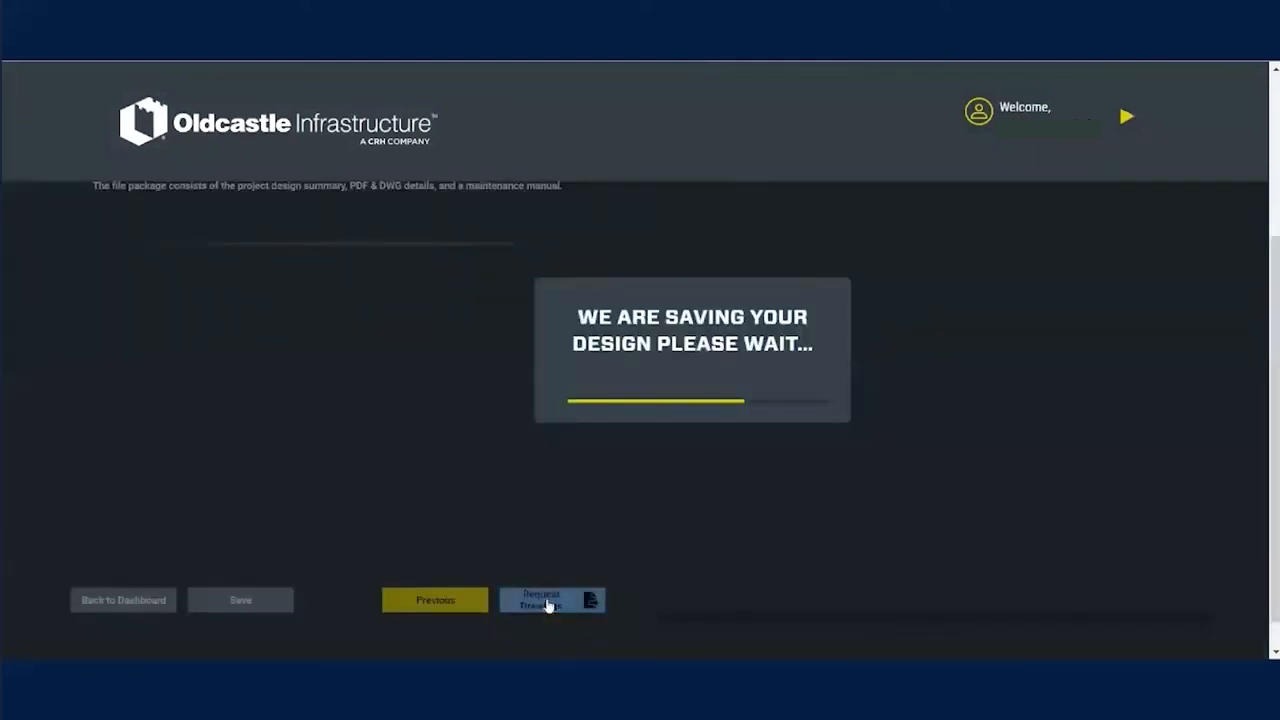